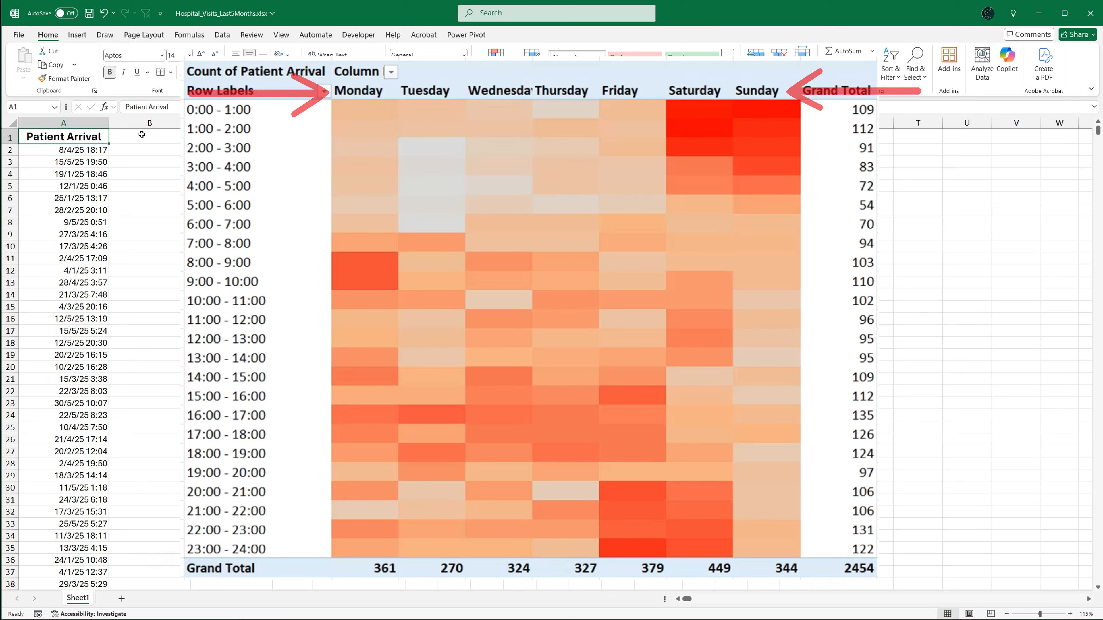
Step: Add the column headers "Day of Week" in B1 and "Hour Interval" in C1
{"action": "left_click", "coordinate": [142, 135]}
{"action": "type", "text": "Day of Week"}
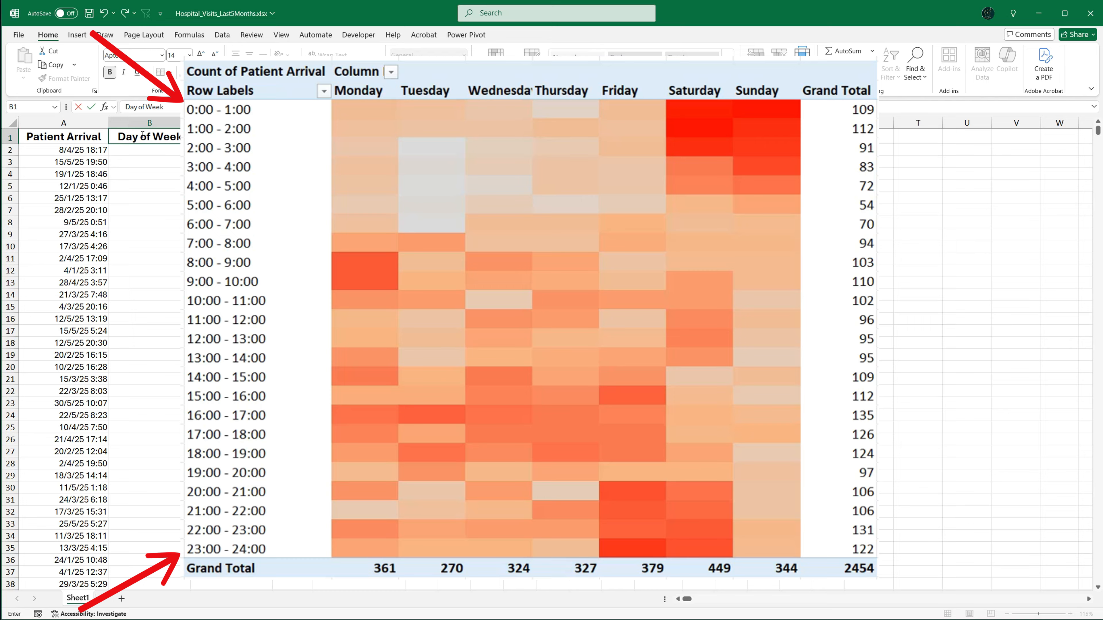
{"action": "left_click", "coordinate": [223, 134]}
{"action": "type", "text": "Hour Interval"}
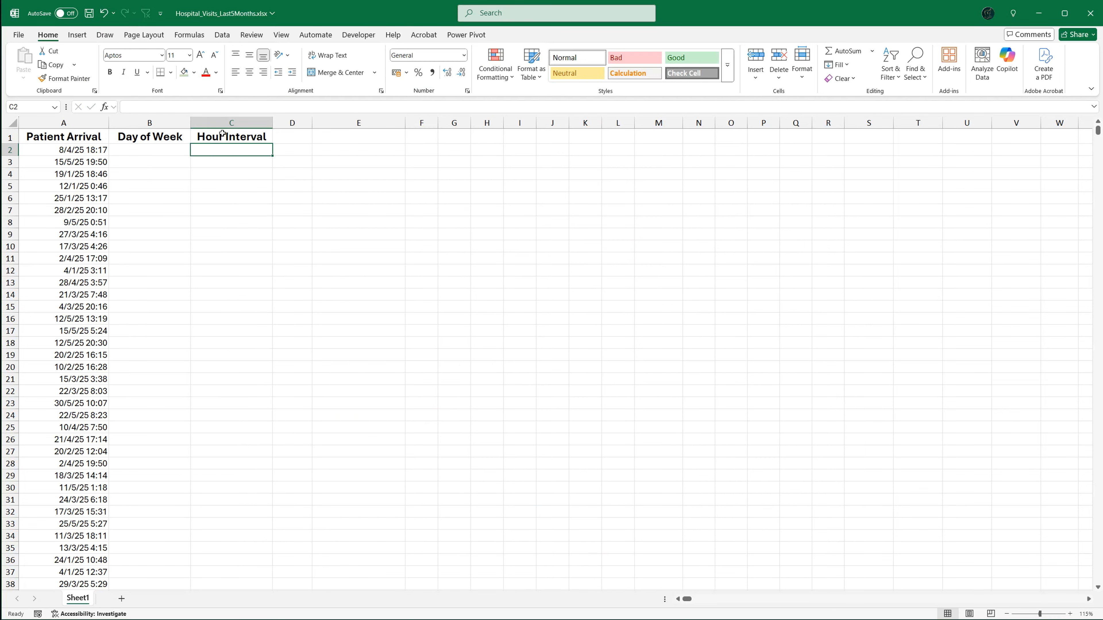
Step: Enter =WEEKDAY(A2;2) in B2 to number the arrival's weekday from 1 (Monday) through 7 (Sunday)
{"action": "left_click", "coordinate": [187, 152]}
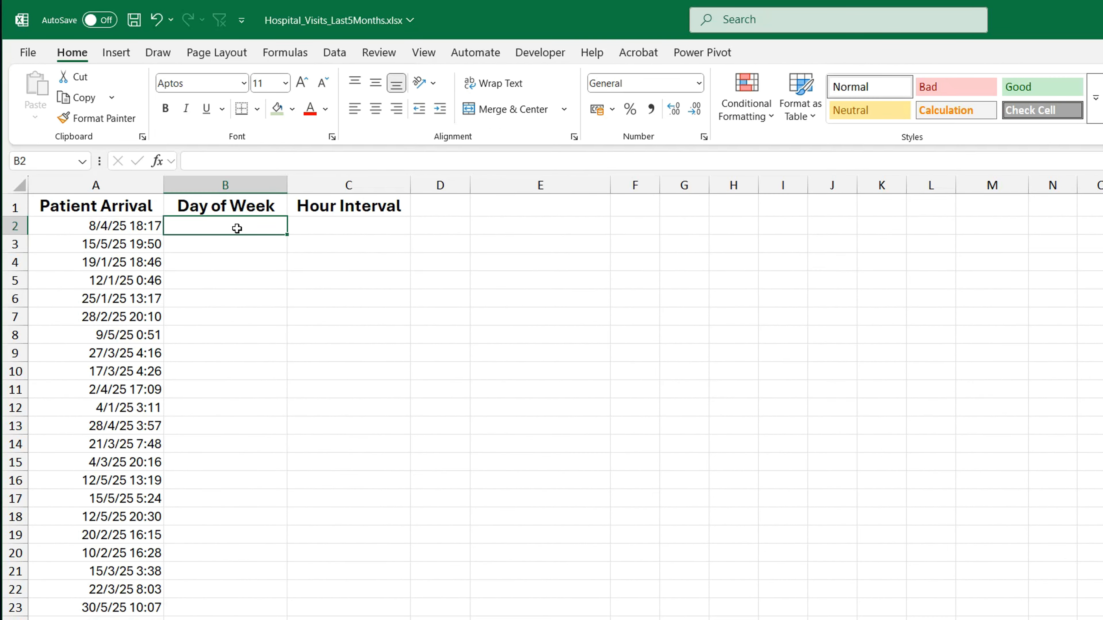
{"action": "type", "text": "=weekd"}
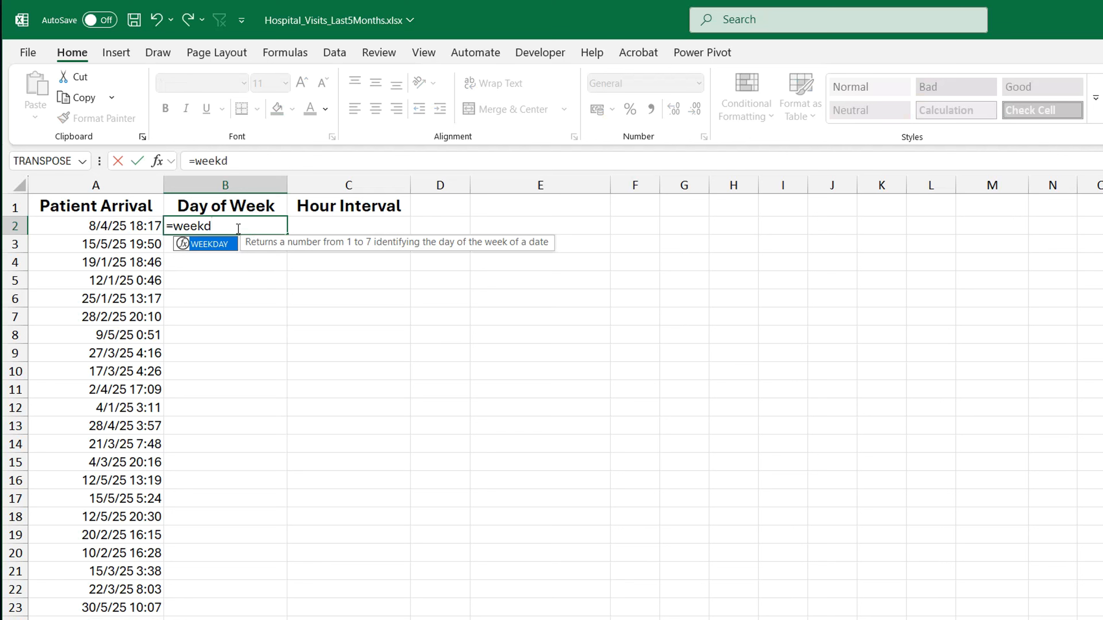
{"action": "key", "text": "Tab"}
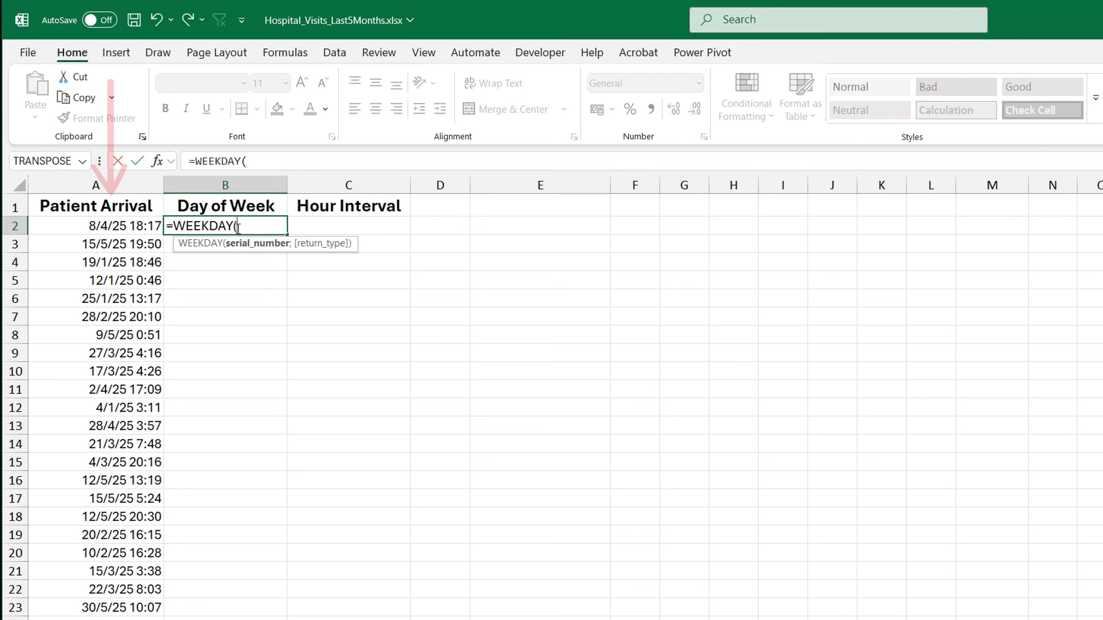
{"action": "left_click", "coordinate": [263, 164]}
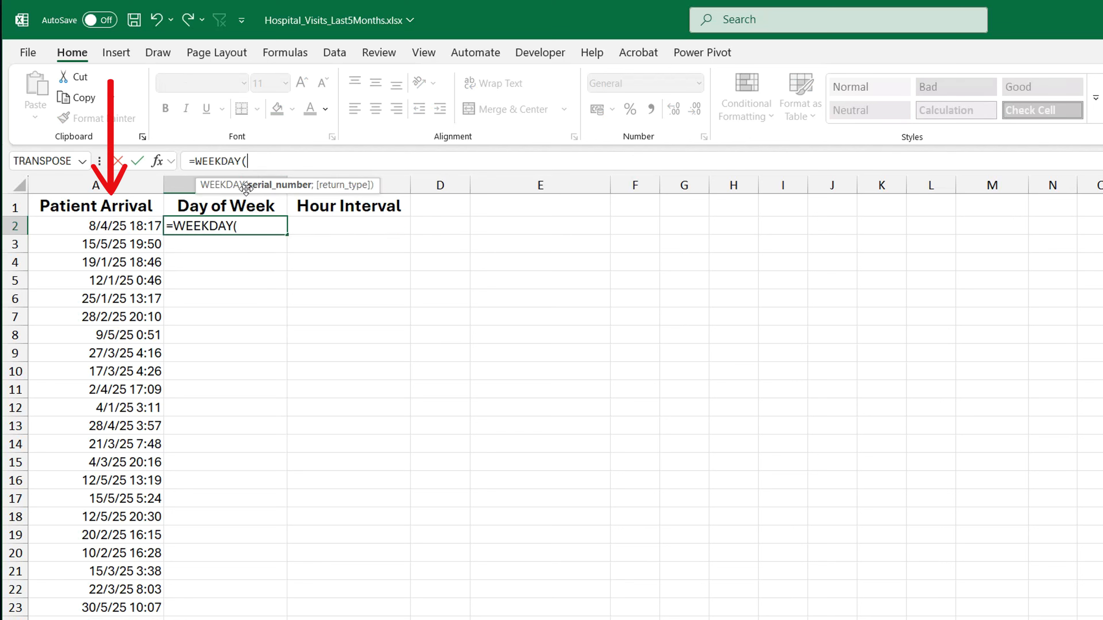
{"action": "left_click", "coordinate": [108, 226]}
{"action": "type", "text": ";"}
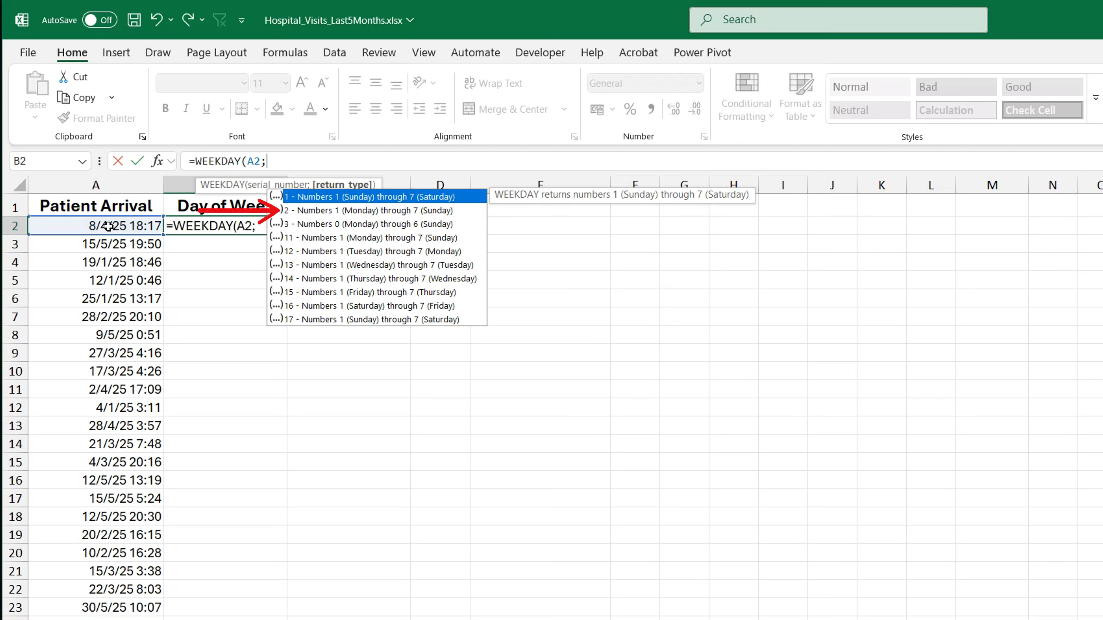
{"action": "double_click", "coordinate": [319, 210]}
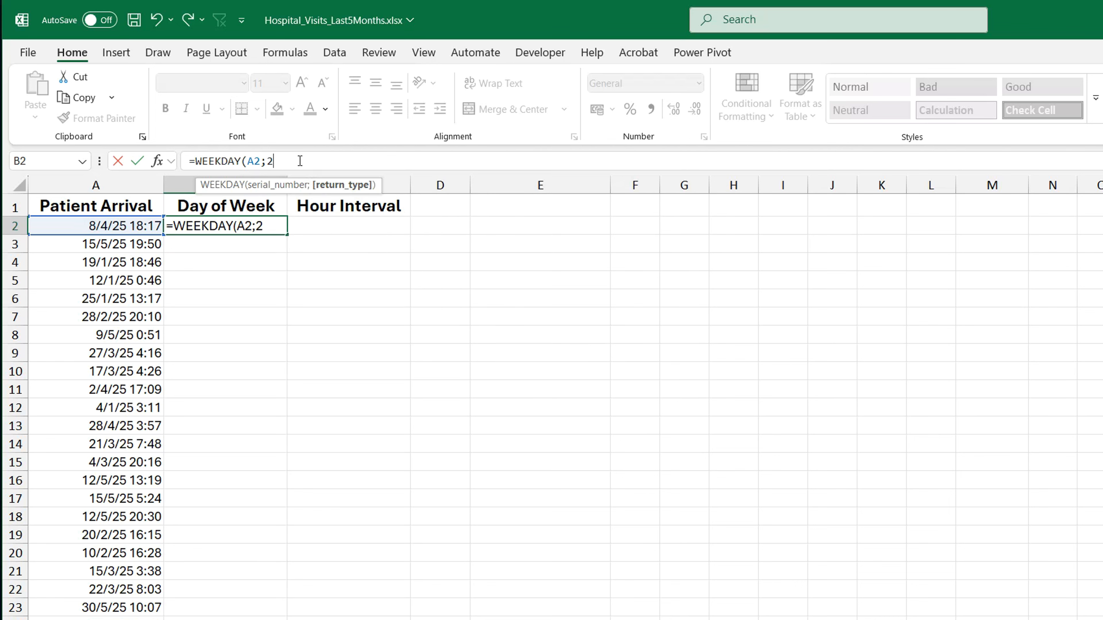
{"action": "type", "text": ")"}
{"action": "key", "text": "Return"}
Step: Fill the WEEKDAY formula from B2 down the whole Day of Week column
{"action": "left_click", "coordinate": [266, 226]}
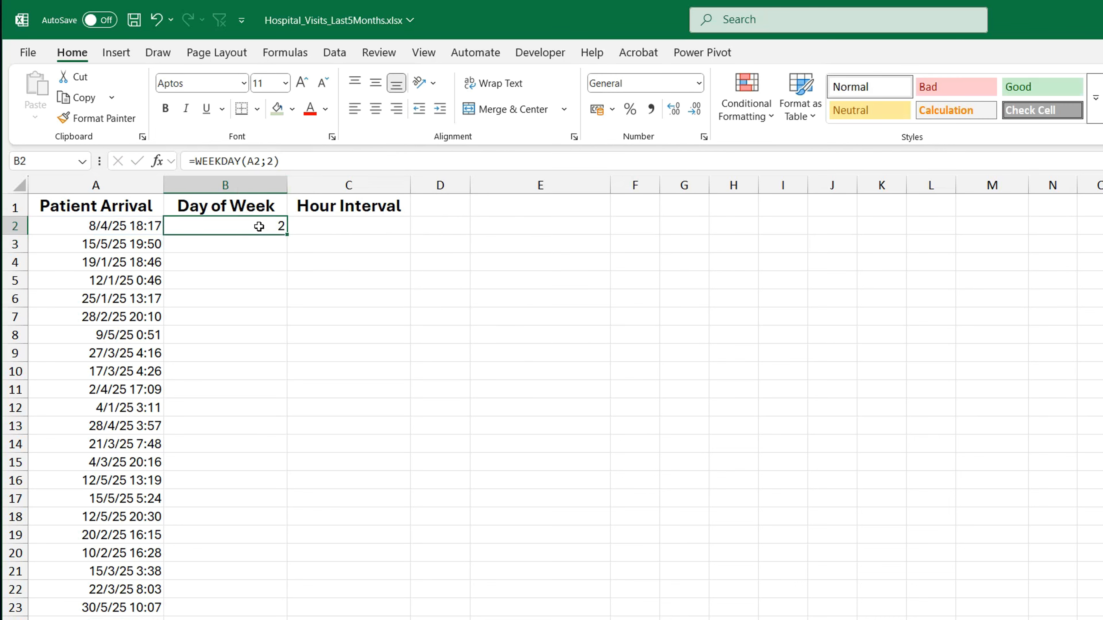
{"action": "double_click", "coordinate": [287, 235]}
{"action": "left_click", "coordinate": [306, 247]}
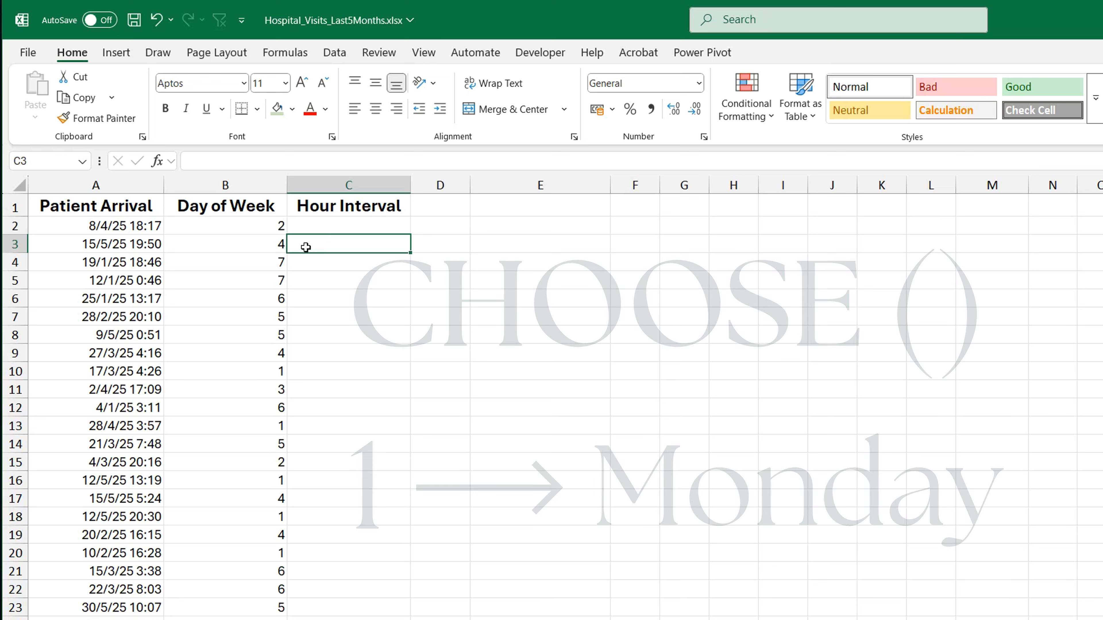
Step: Wrap the WEEKDAY formula in B2 in a CHOOSE function, using WEEKDAY(A2;2) as its index number
{"action": "left_click", "coordinate": [223, 221]}
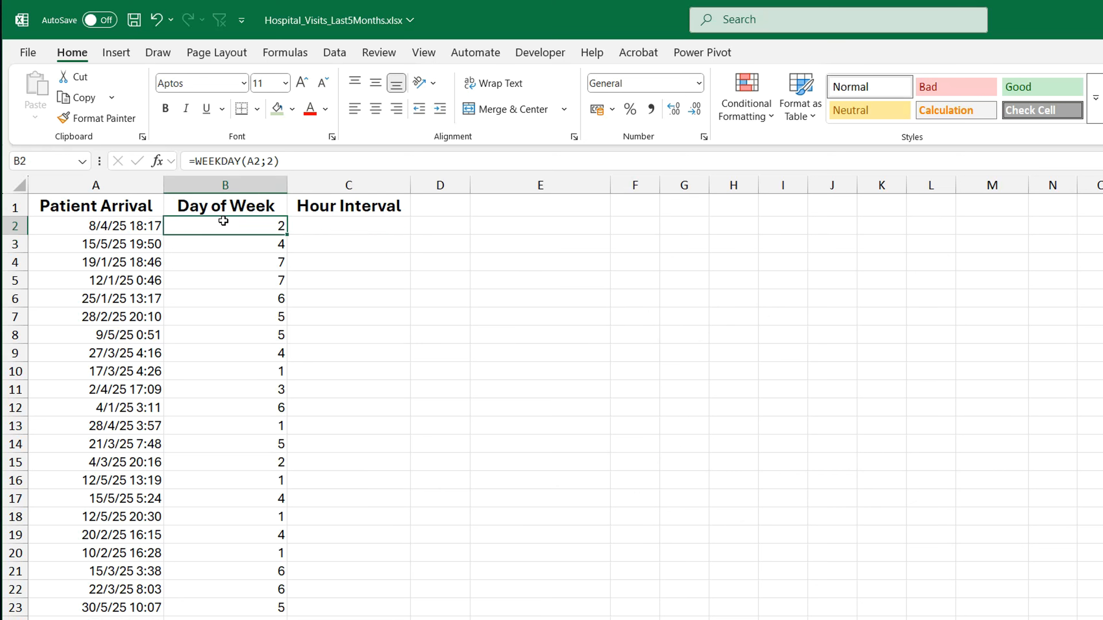
{"action": "left_click", "coordinate": [196, 161]}
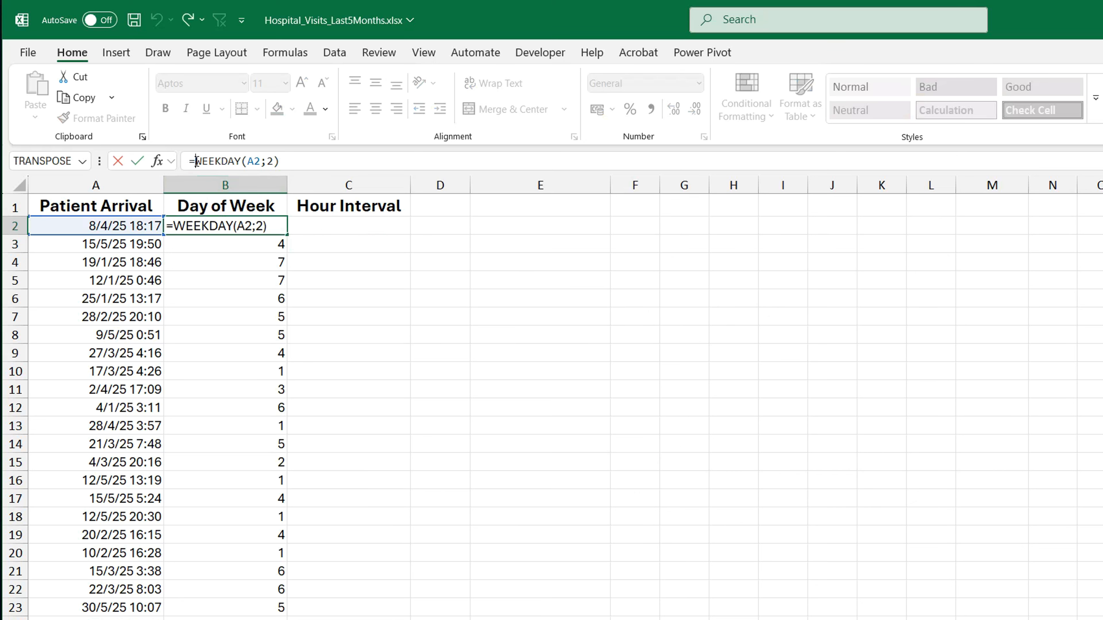
{"action": "type", "text": "choose"}
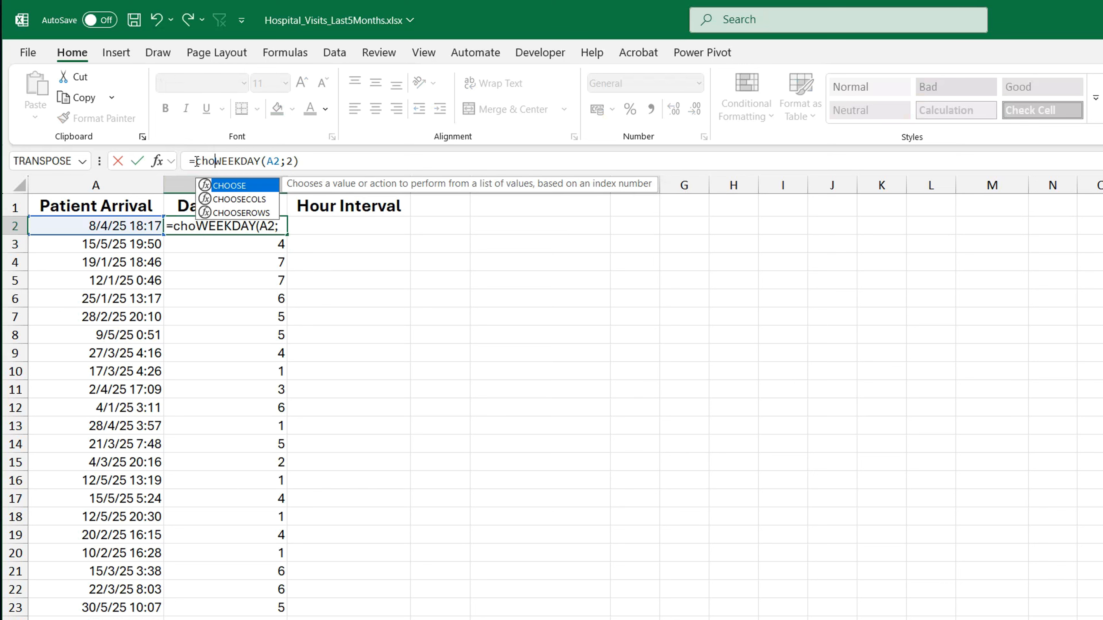
{"action": "key", "text": "Tab"}
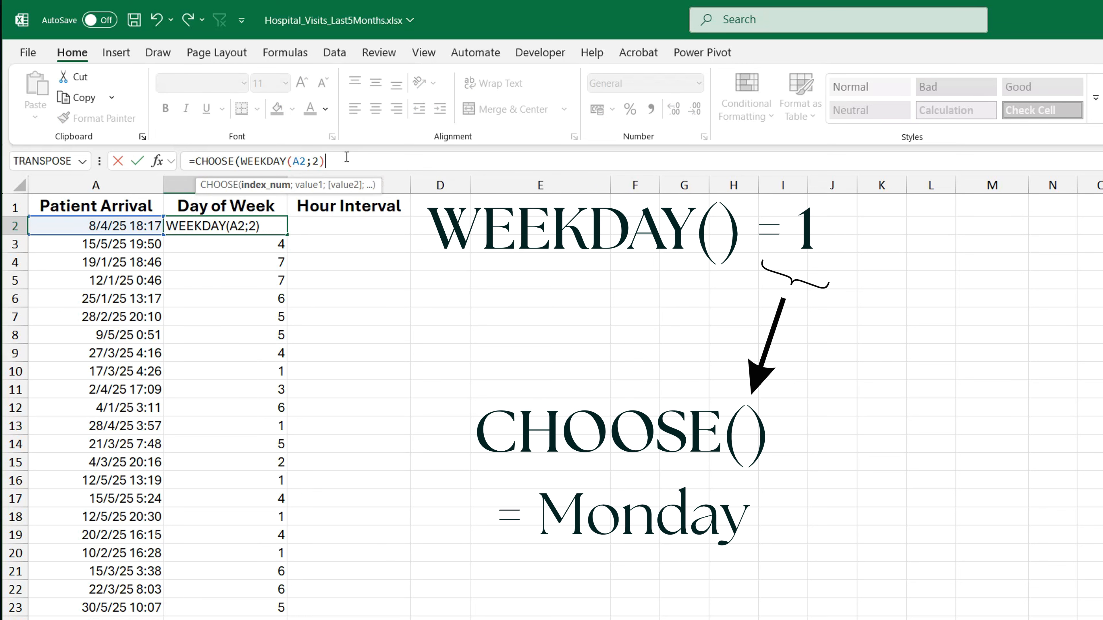
{"action": "type", "text": ";"}
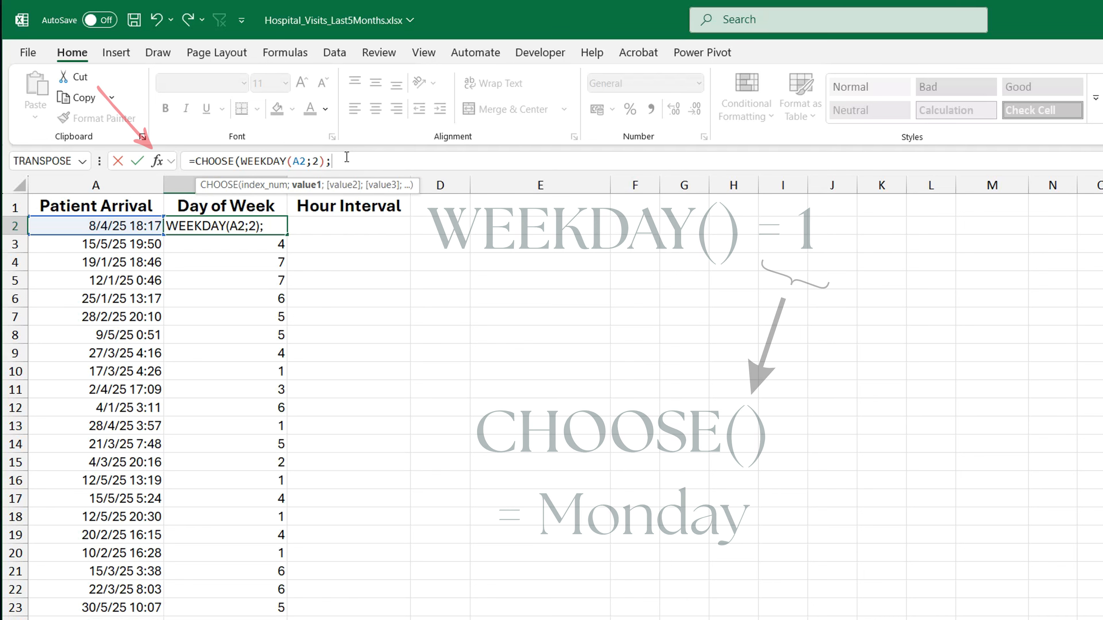
Step: In the CHOOSE function's arguments, set Value1 to Monday, Value2 to Tuesday and Value3 to Wednesday
{"action": "left_click", "coordinate": [164, 162]}
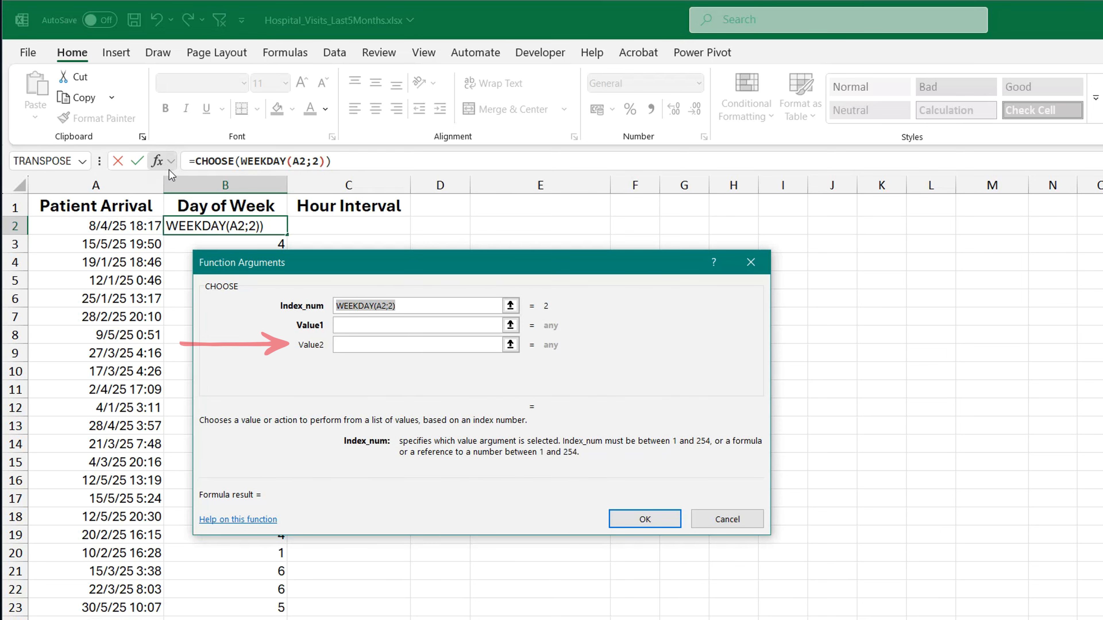
{"action": "left_click", "coordinate": [357, 324]}
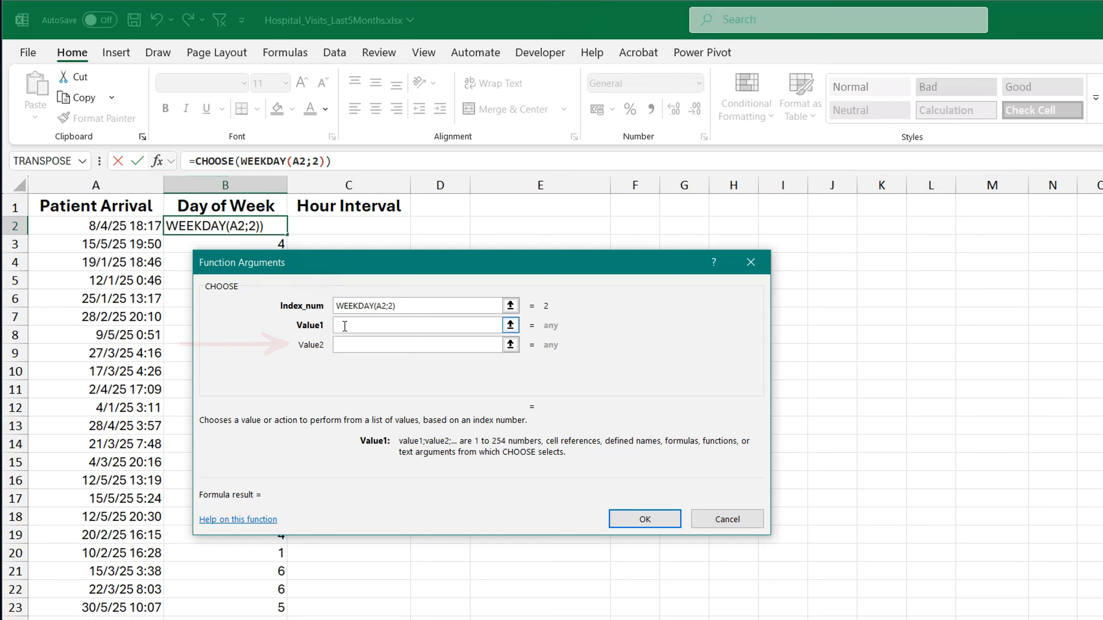
{"action": "type", "text": "Moday"}
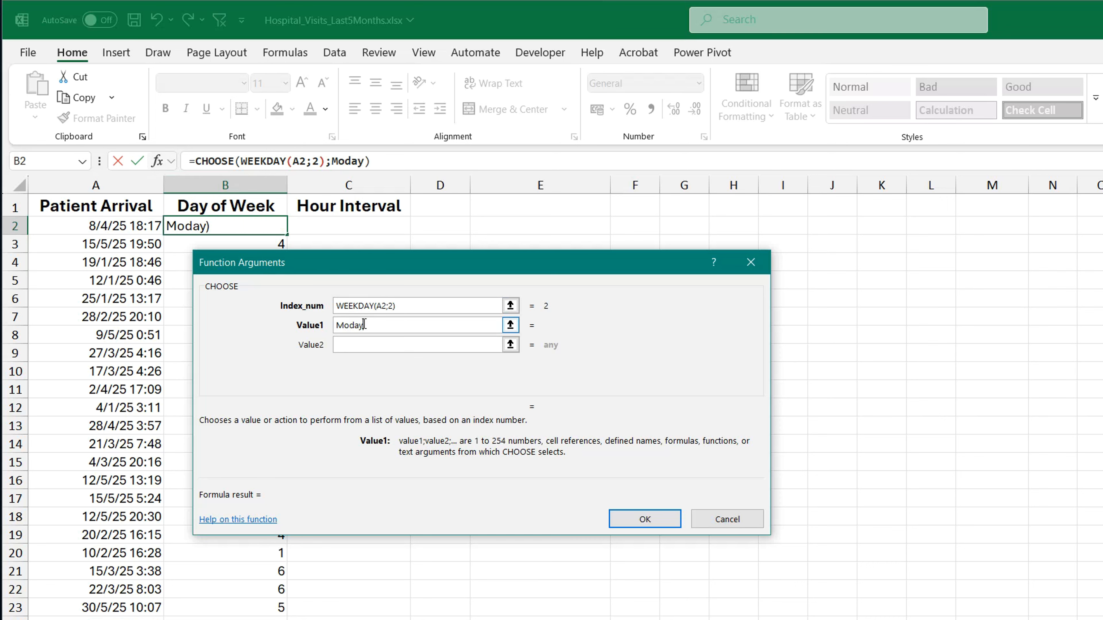
{"action": "left_click", "coordinate": [350, 323]}
{"action": "type", "text": "n"}
{"action": "left_click", "coordinate": [411, 344]}
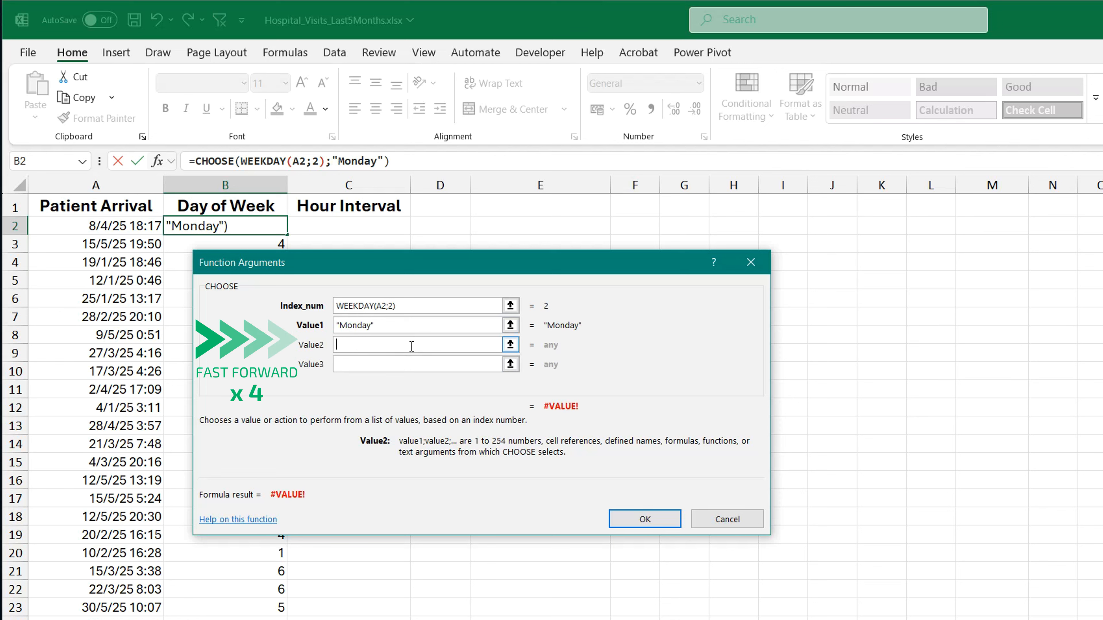
{"action": "type", "text": "Tuesday"}
{"action": "left_click", "coordinate": [420, 361]}
{"action": "type", "text": "Wednesday"}
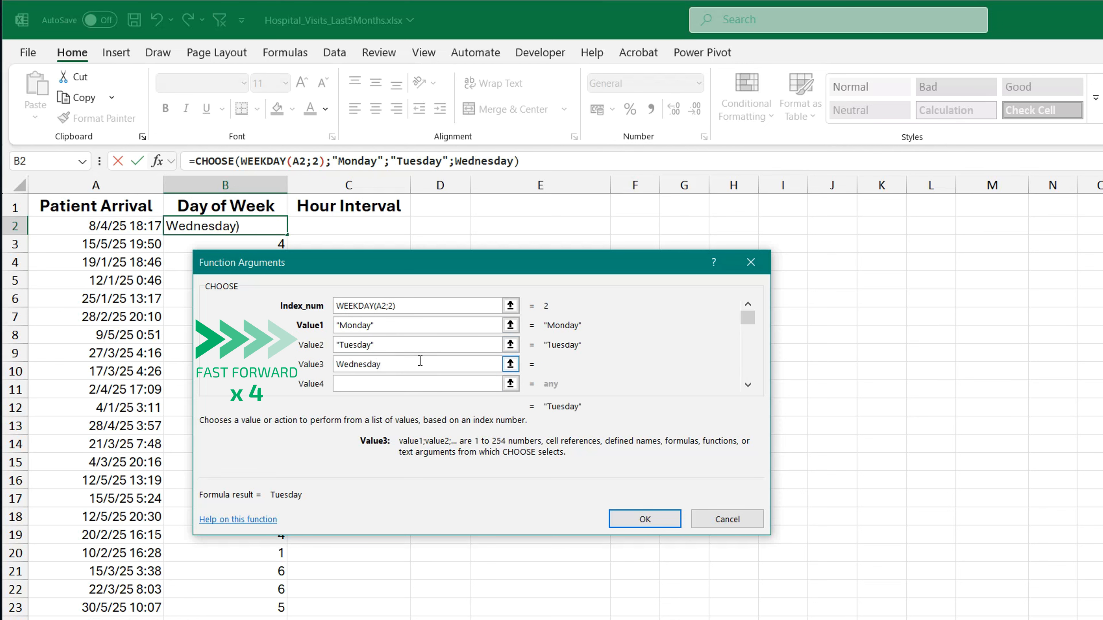
Step: Set CHOOSE arguments Value4 to Value7 to Thursday, Friday, Saturday and Sunday, and apply the formula
{"action": "left_click", "coordinate": [421, 382]}
{"action": "type", "text": "Thursday"}
{"action": "key", "text": "Tab"}
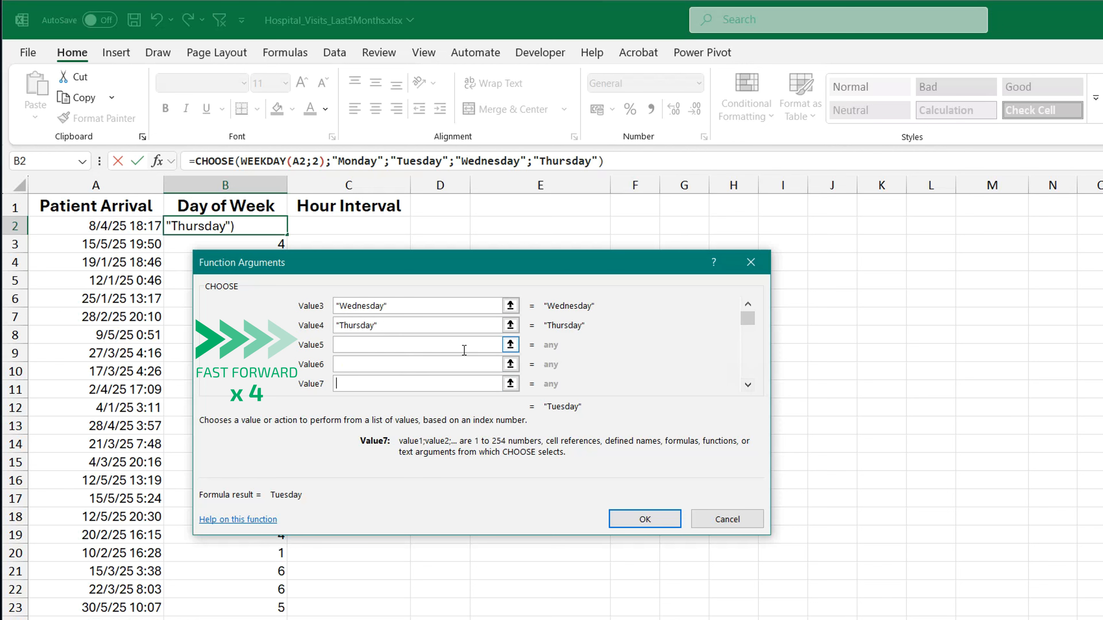
{"action": "type", "text": "Friday"}
{"action": "left_click", "coordinate": [464, 363]}
{"action": "type", "text": "Saturday"}
{"action": "key", "text": "Tab"}
{"action": "type", "text": "Sunday"}
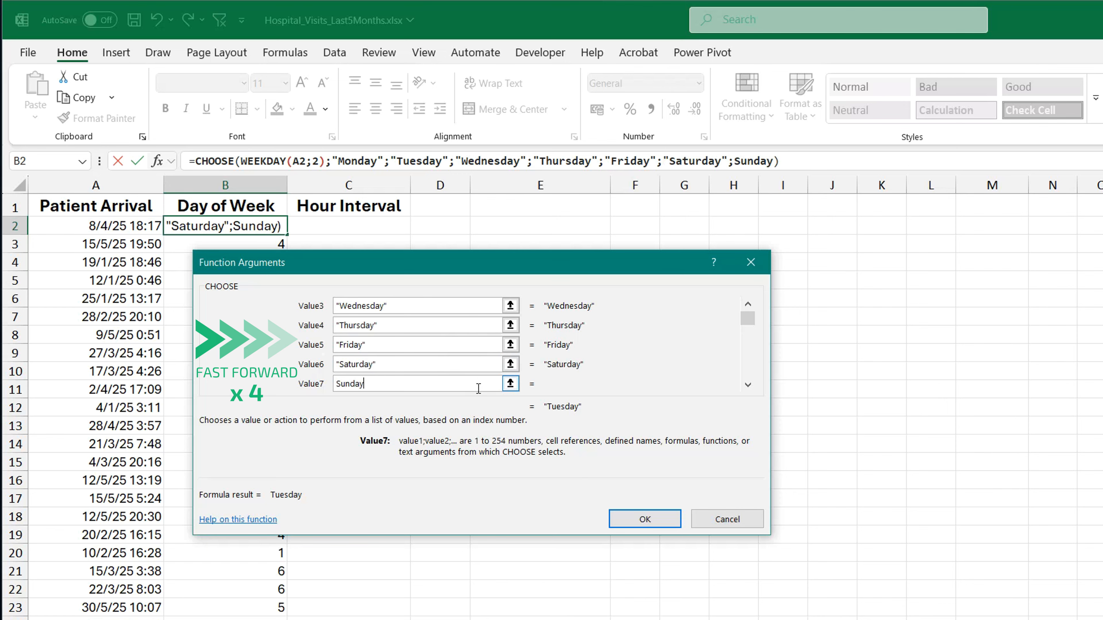
{"action": "left_click", "coordinate": [631, 515]}
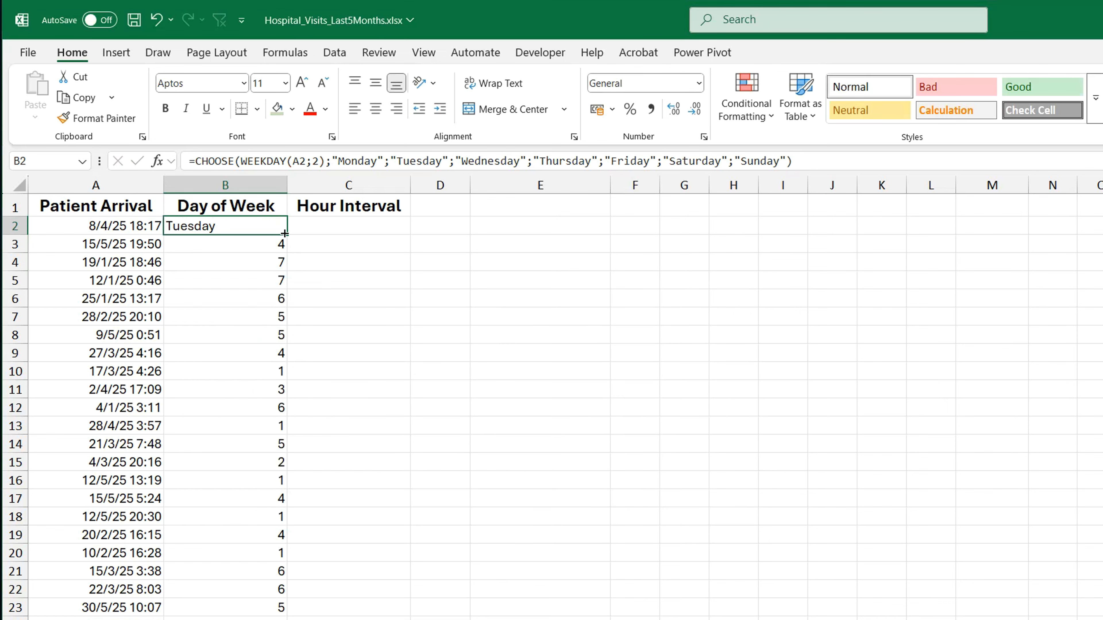
Step: Fill the CHOOSE formula from B2 down the Day of Week column and center the day names
{"action": "double_click", "coordinate": [287, 235]}
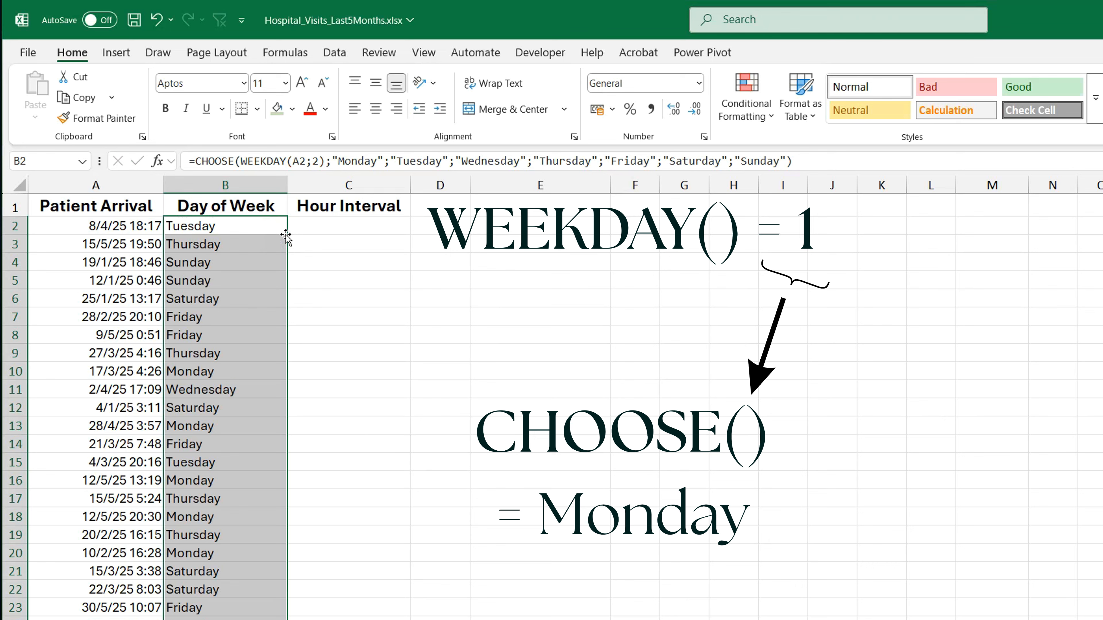
{"action": "left_click", "coordinate": [375, 115]}
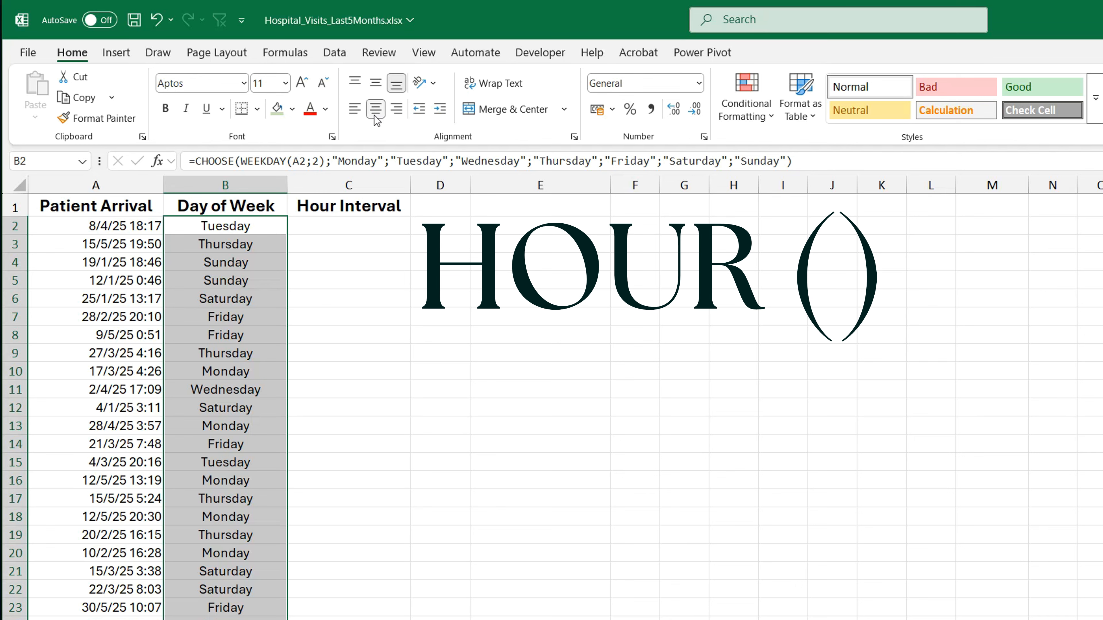
Step: Enter =HOUR(A2) in C2 to extract the hour of the patient's arrival
{"action": "left_click", "coordinate": [365, 226]}
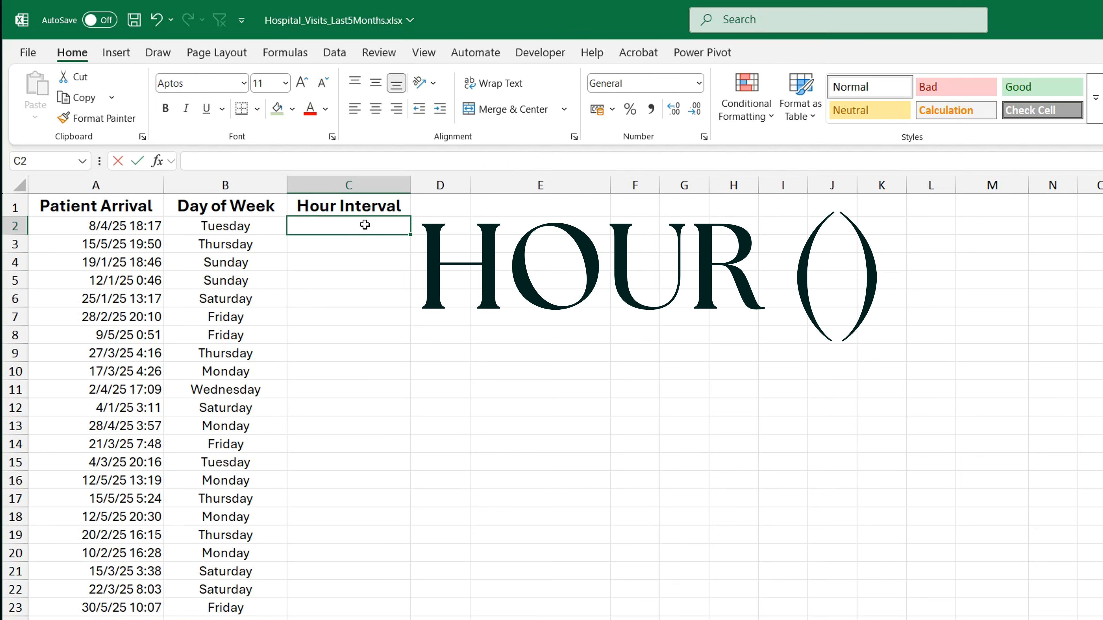
{"action": "type", "text": "=hour"}
{"action": "key", "text": "Tab"}
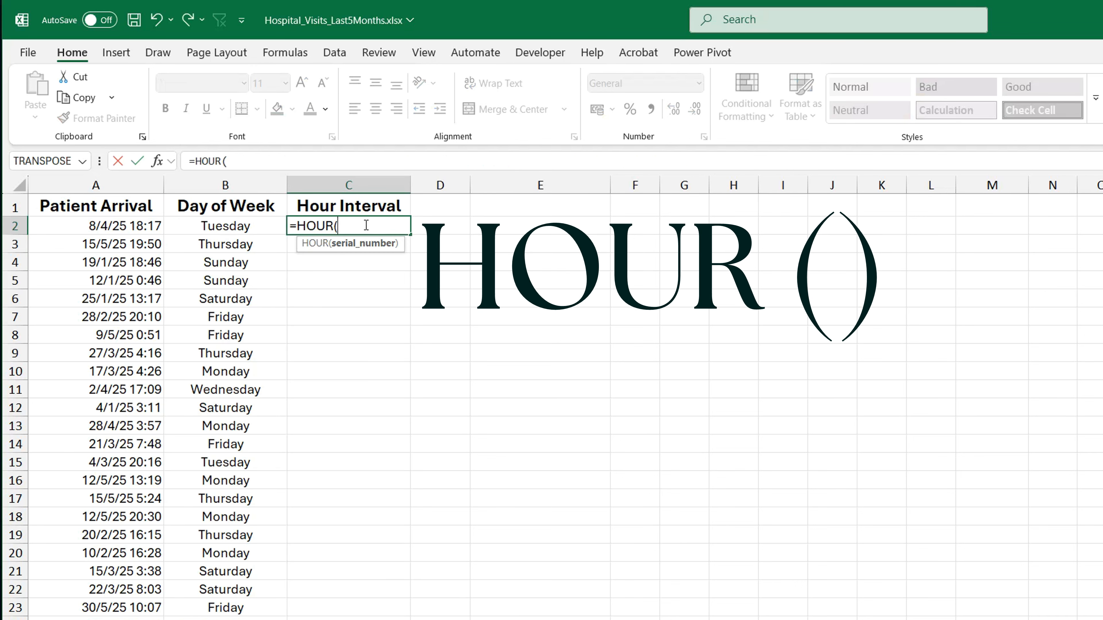
{"action": "left_click", "coordinate": [142, 224]}
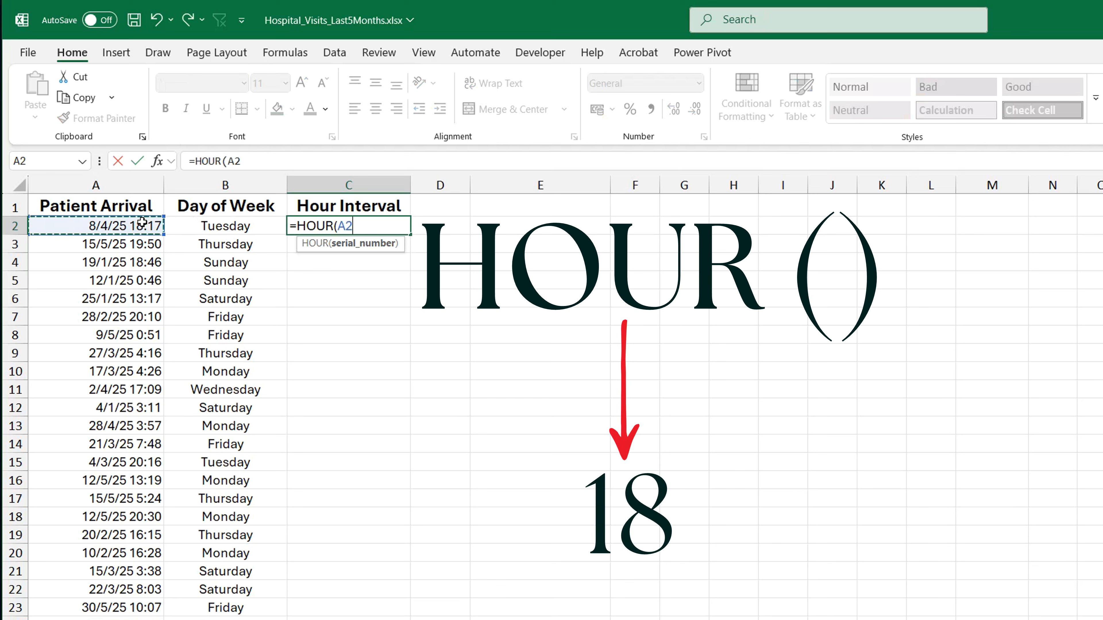
{"action": "type", "text": ")"}
{"action": "key", "text": "Return"}
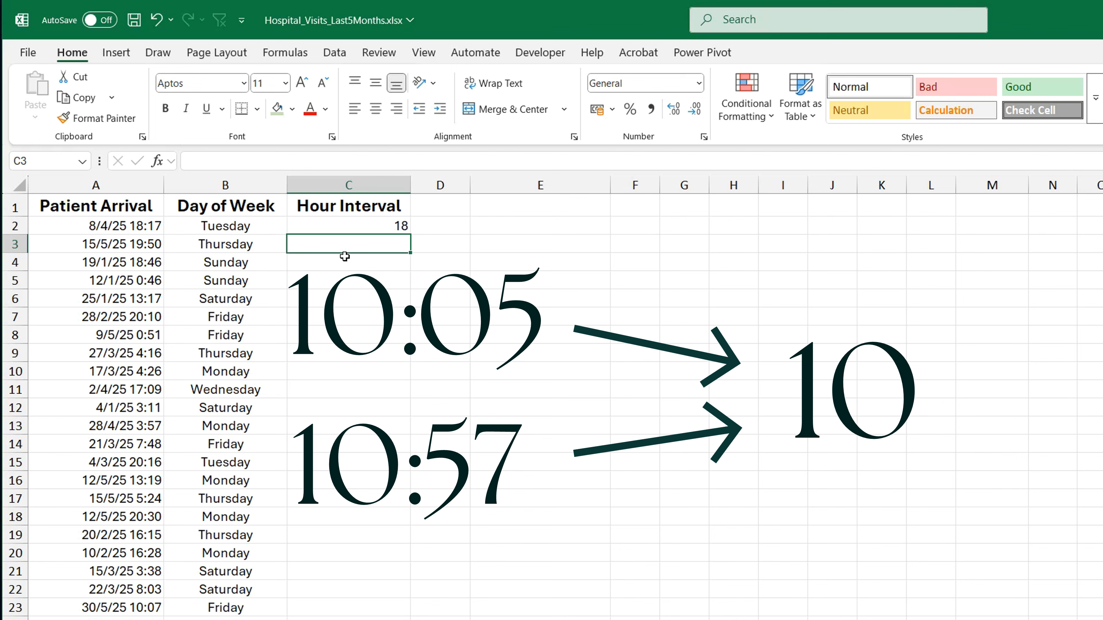
Step: Fill the HOUR formula from C2 down the whole Hour Interval column
{"action": "left_click", "coordinate": [368, 225]}
{"action": "double_click", "coordinate": [410, 235]}
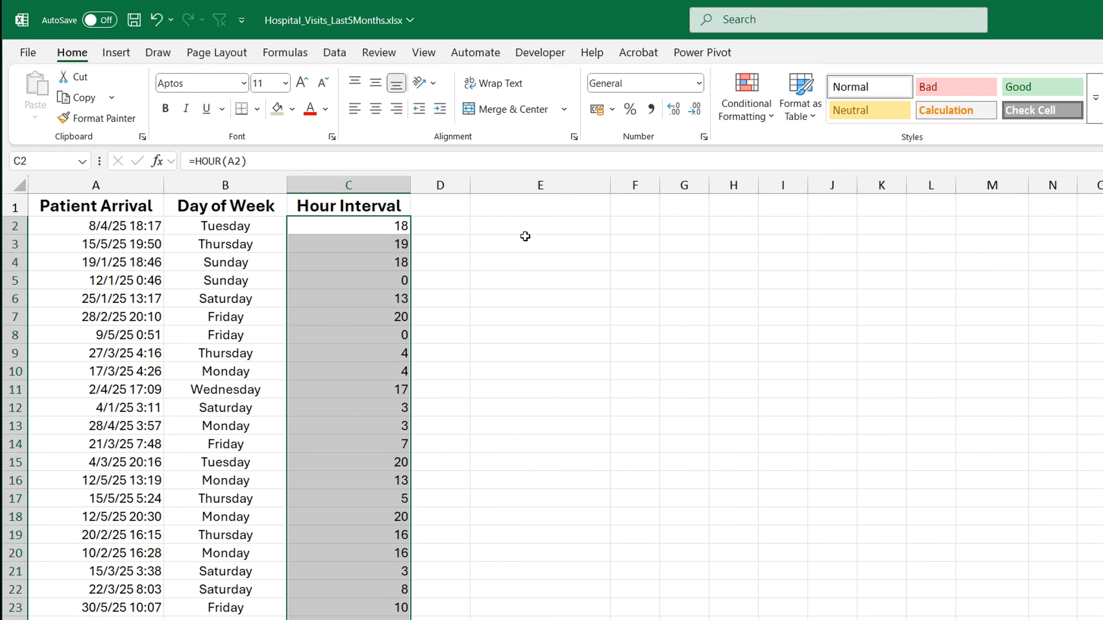
{"action": "left_click", "coordinate": [546, 234]}
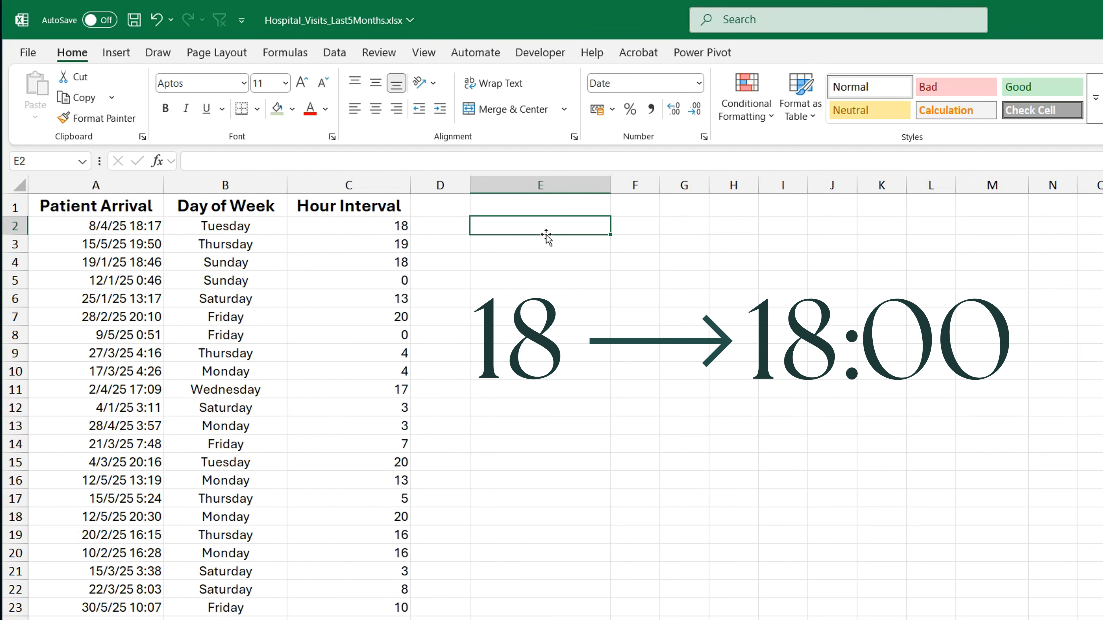
Step: Append the text ":00" to the hour in C2, making the formula =HOUR(A2)&":00"
{"action": "left_click", "coordinate": [396, 237]}
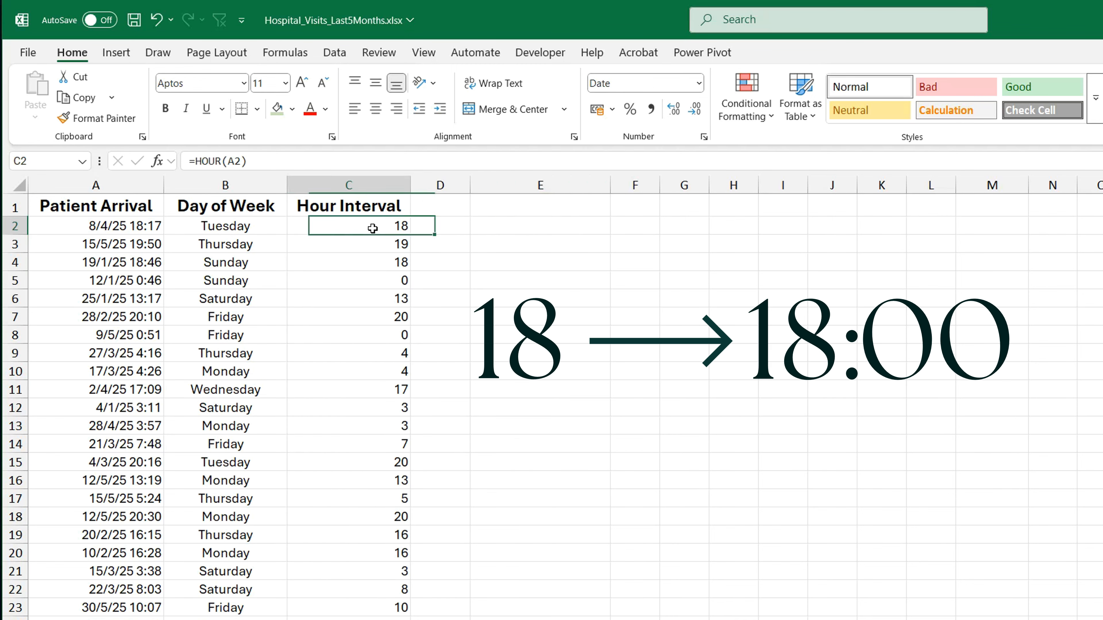
{"action": "left_click", "coordinate": [303, 162]}
{"action": "type", "text": "&"}
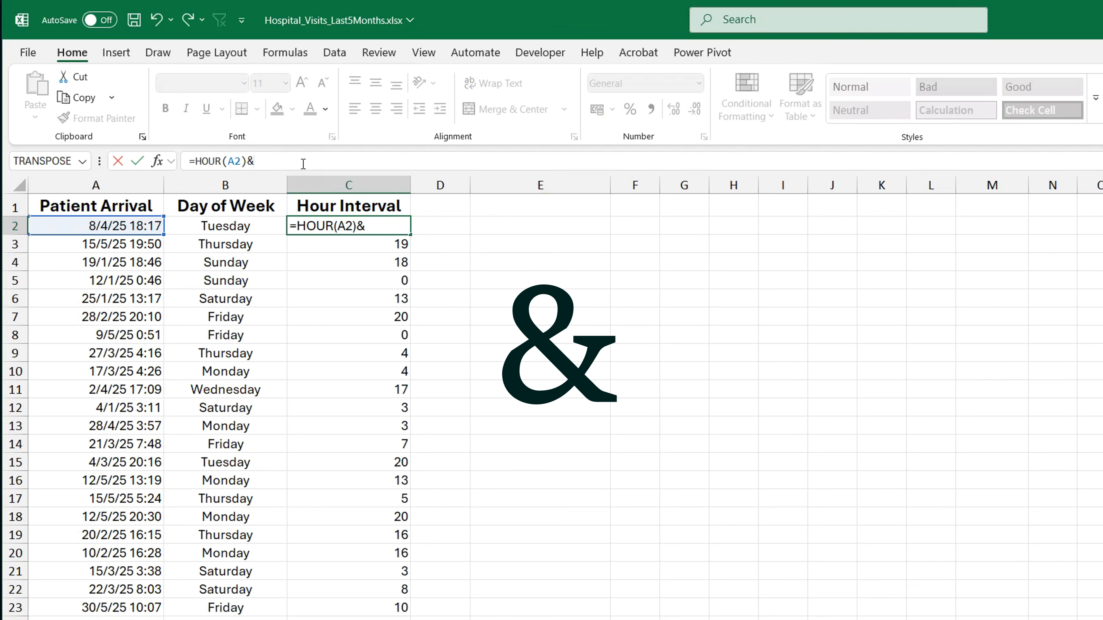
{"action": "type", "text": "\""}
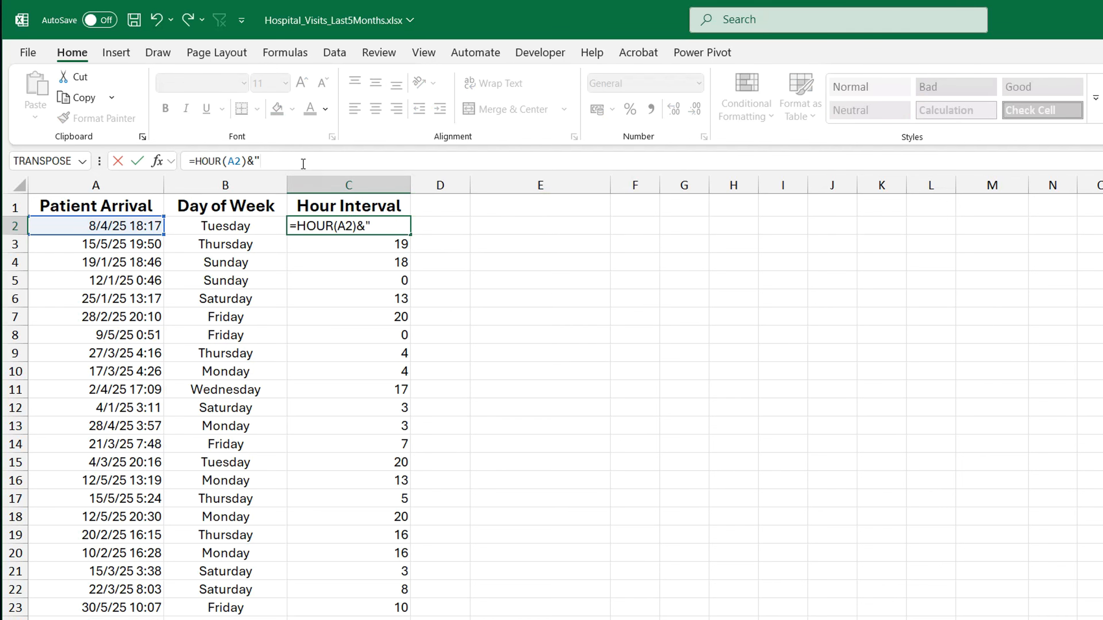
{"action": "type", "text": ":00\""}
{"action": "key", "text": "Return"}
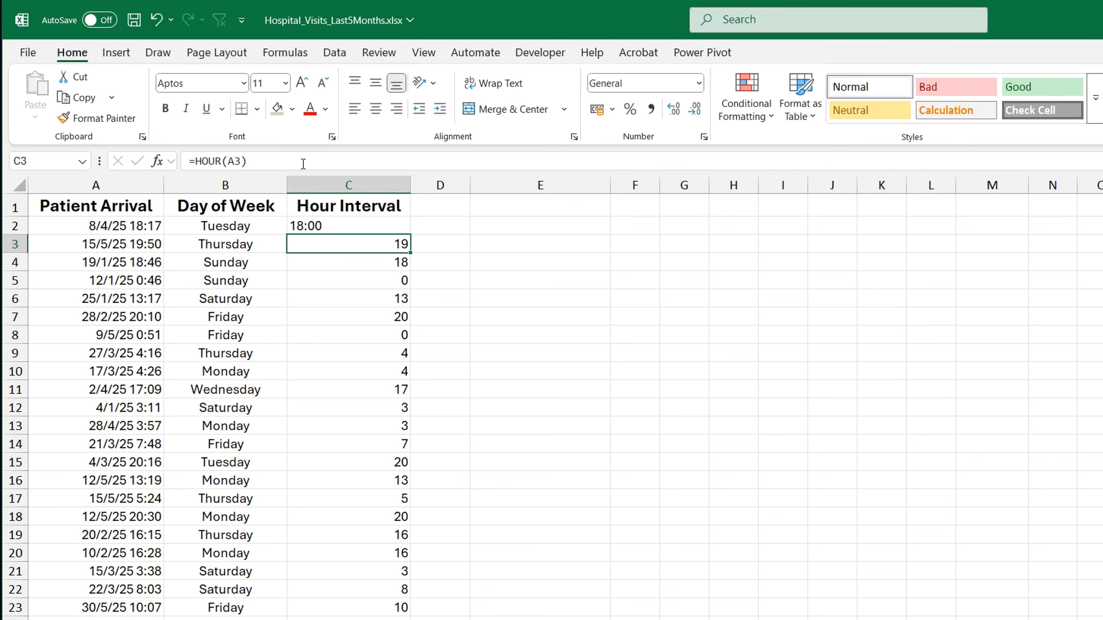
Step: Append the following hour to the C2 formula, making it =HOUR(A2)&":00"&HOUR(A2)+1
{"action": "left_click", "coordinate": [348, 227]}
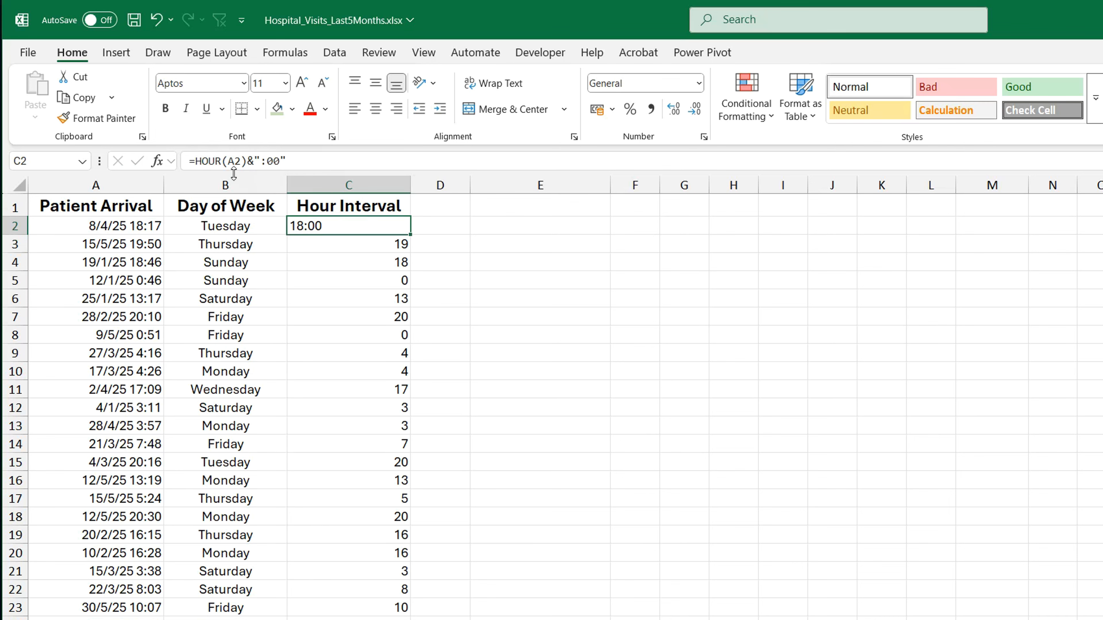
{"action": "left_click_drag", "start_coordinate": [195, 161], "coordinate": [247, 161]}
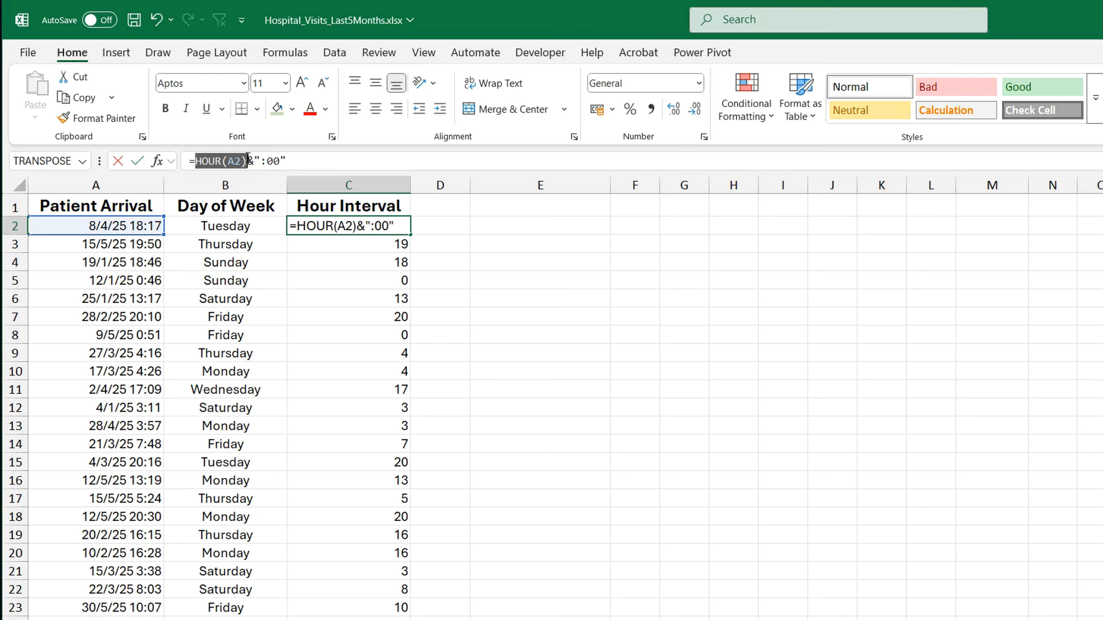
{"action": "key", "text": "ctrl+c"}
{"action": "left_click", "coordinate": [296, 160]}
{"action": "type", "text": "&"}
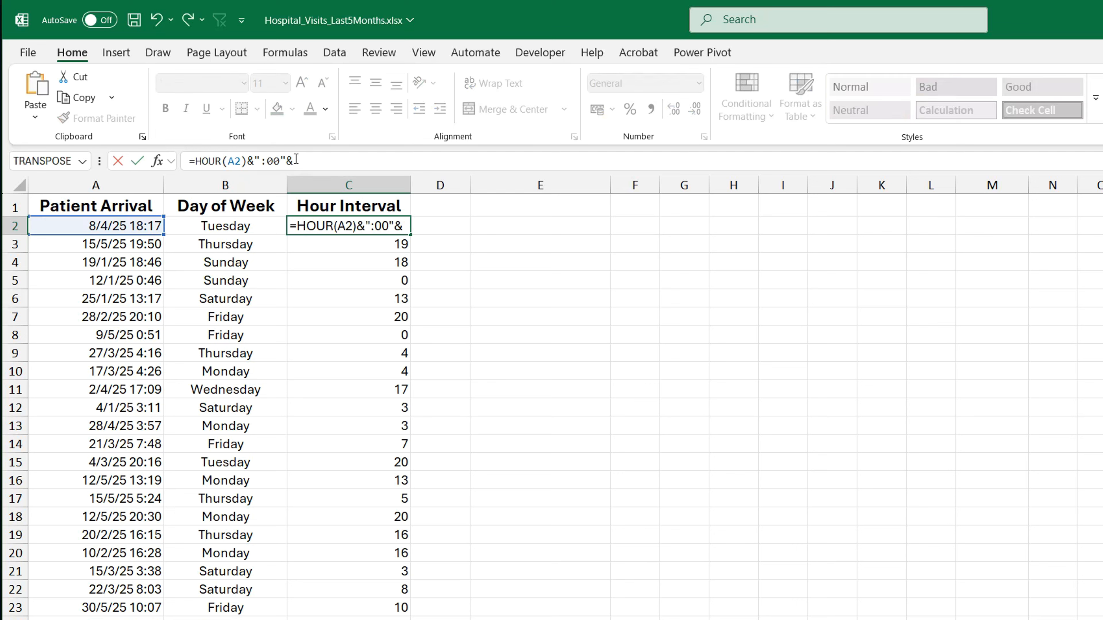
{"action": "key", "text": "ctrl+v"}
{"action": "type", "text": "+1"}
{"action": "key", "text": "Return"}
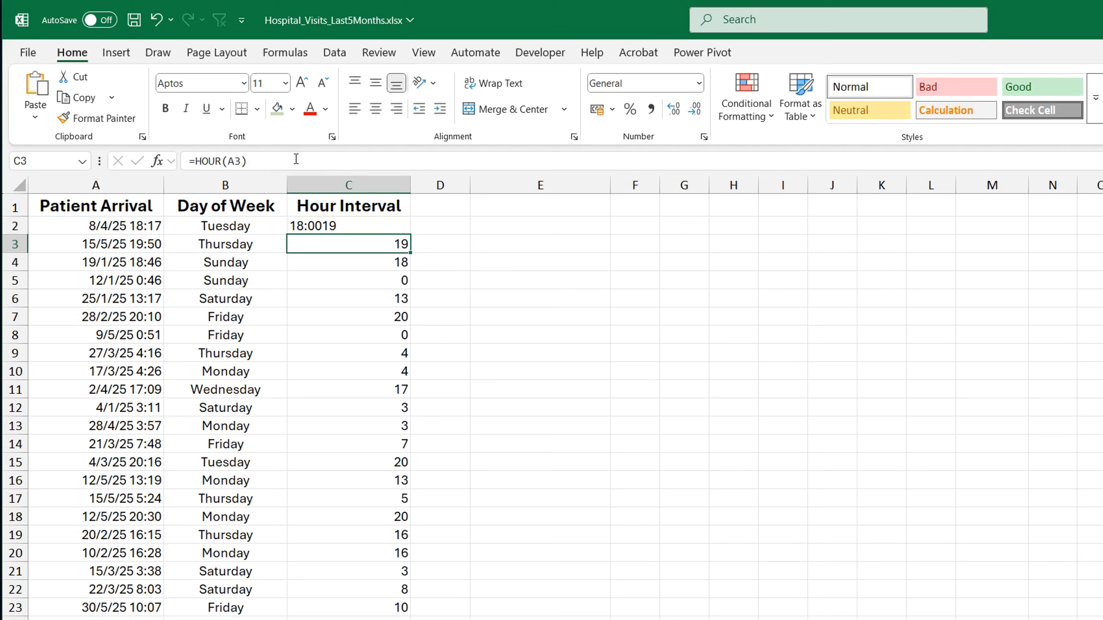
Step: Insert a spaced hyphen after the first :00 in C2, making the formula =HOUR(A2)&":00 - "&HOUR(A2)+1
{"action": "left_click", "coordinate": [383, 222]}
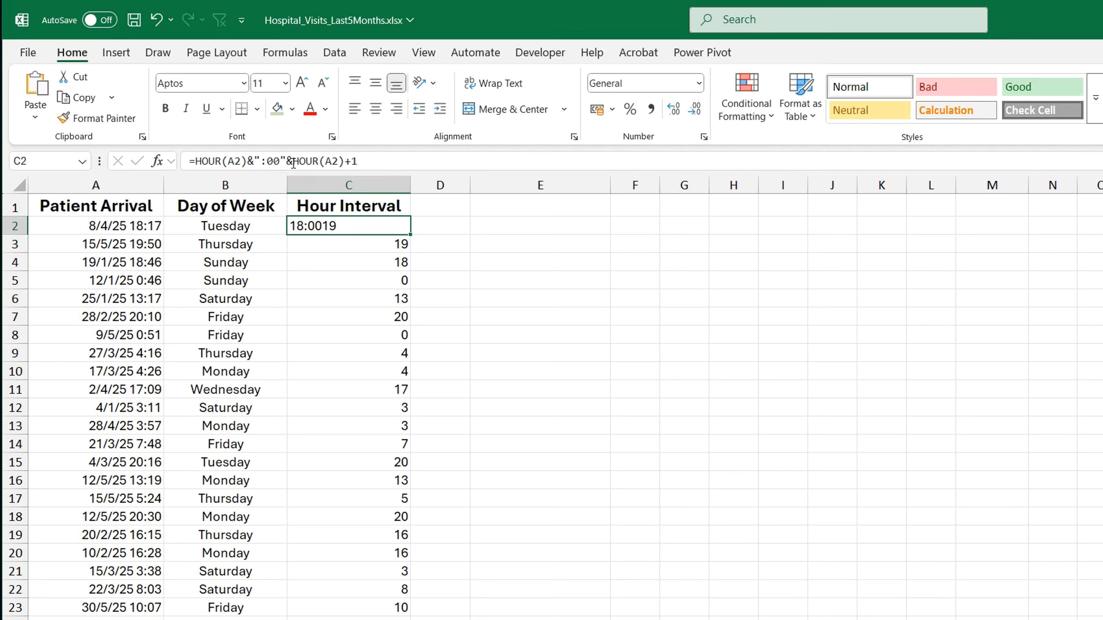
{"action": "left_click", "coordinate": [282, 157]}
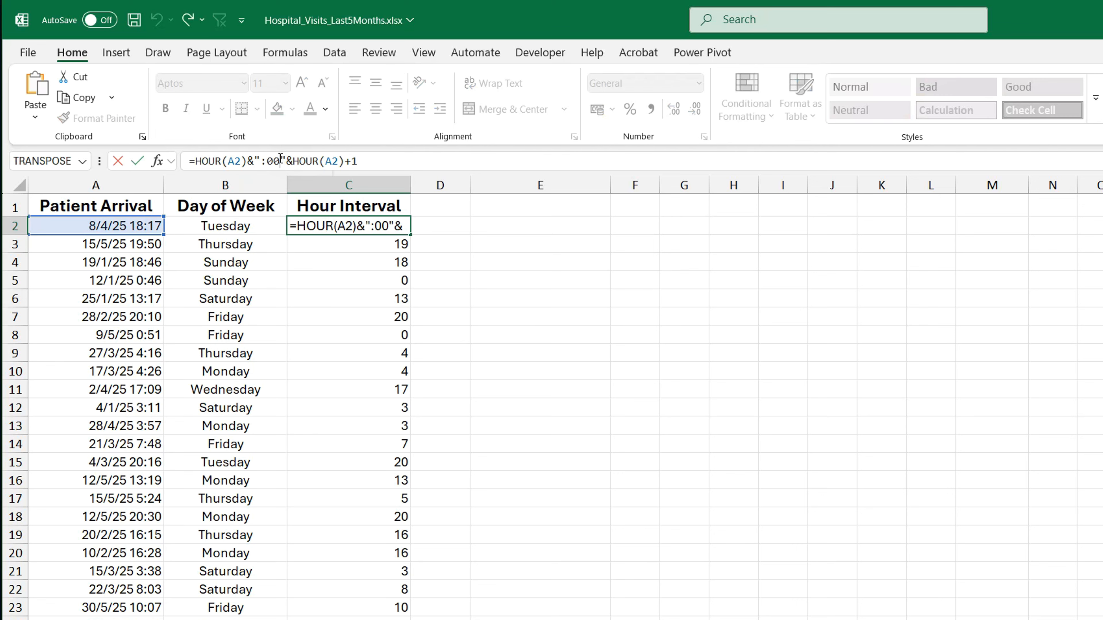
{"action": "type", "text": "-"}
{"action": "key", "text": "Return"}
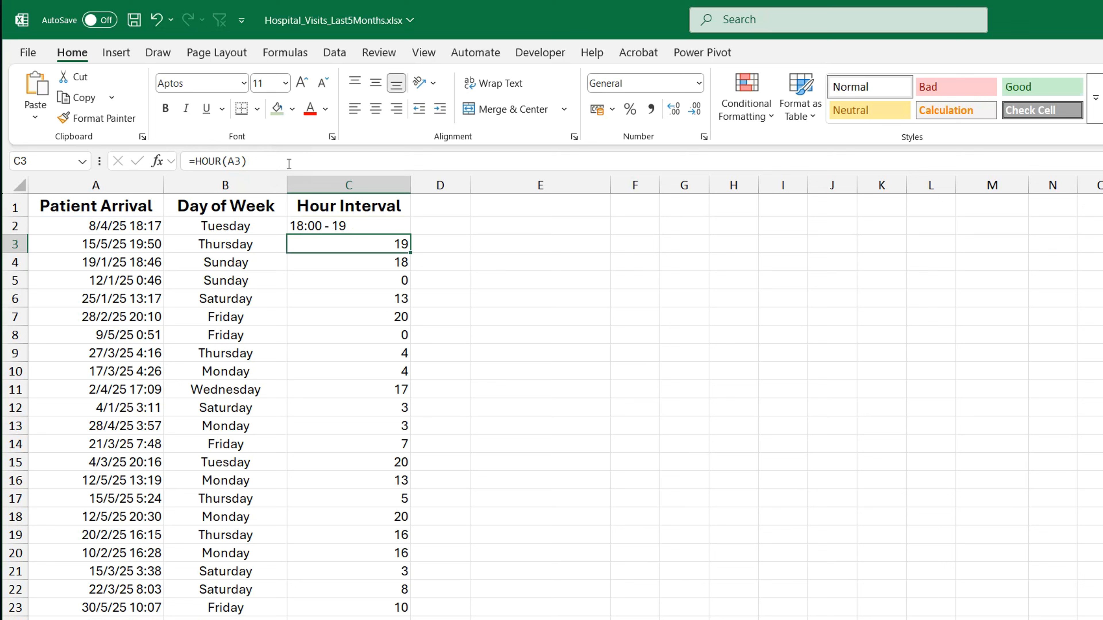
Step: Append ":00" to the end hour in C2, making the formula =HOUR(A2)&":00 - "&HOUR(A2)+1&":00"
{"action": "left_click", "coordinate": [371, 222]}
{"action": "left_click", "coordinate": [393, 161]}
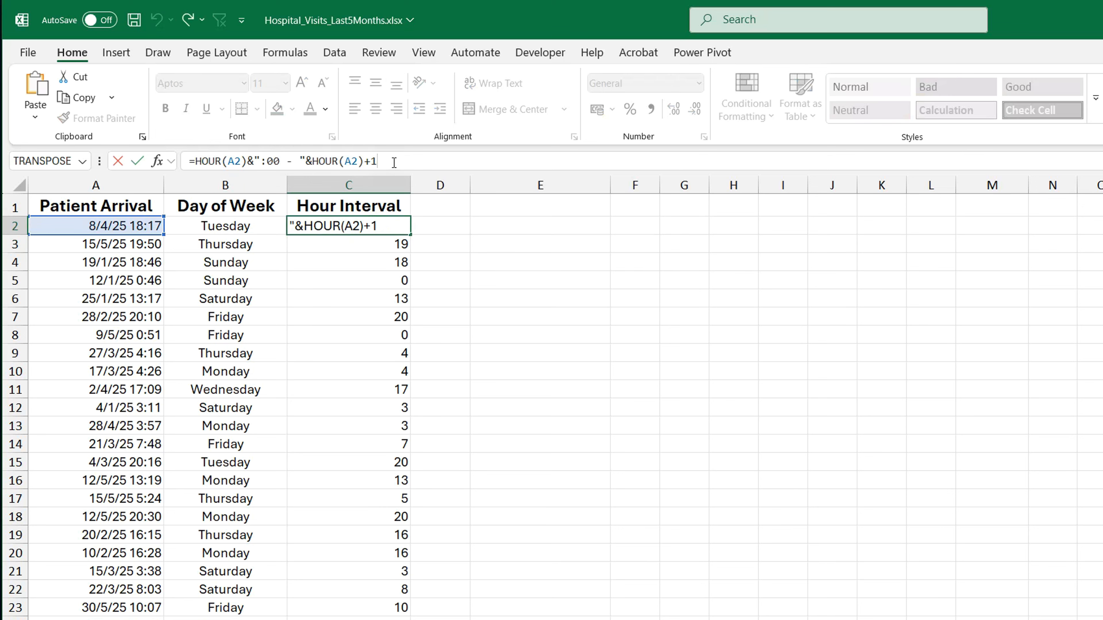
{"action": "type", "text": "&\":00\""}
{"action": "key", "text": "Return"}
Step: Fill the interval formula from C2 down the whole Hour Interval column and center the values
{"action": "left_click", "coordinate": [394, 221]}
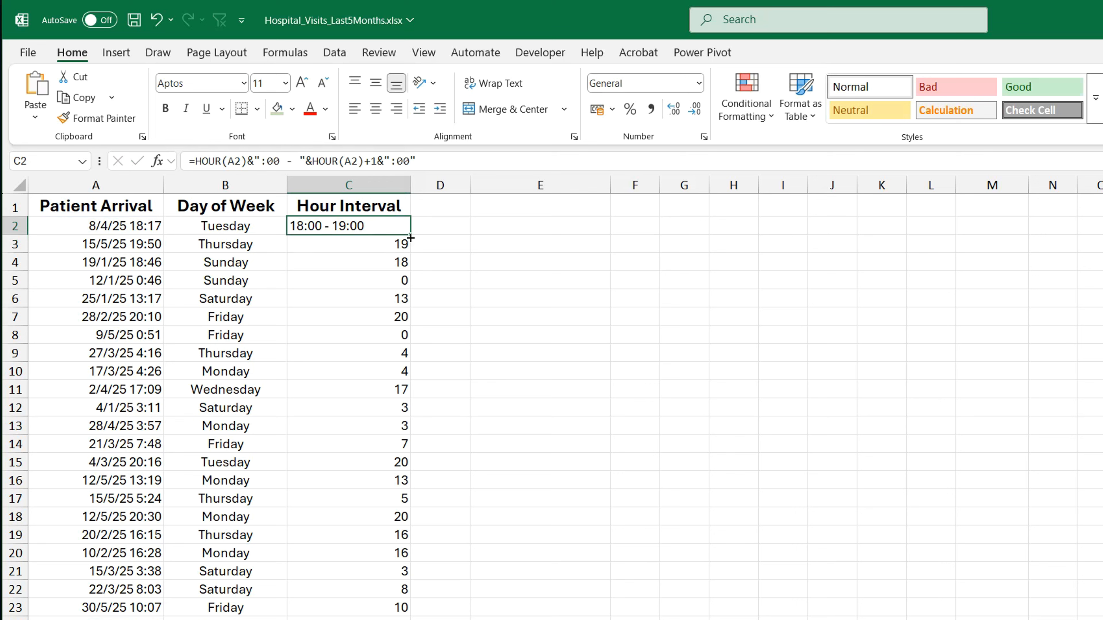
{"action": "double_click", "coordinate": [410, 235]}
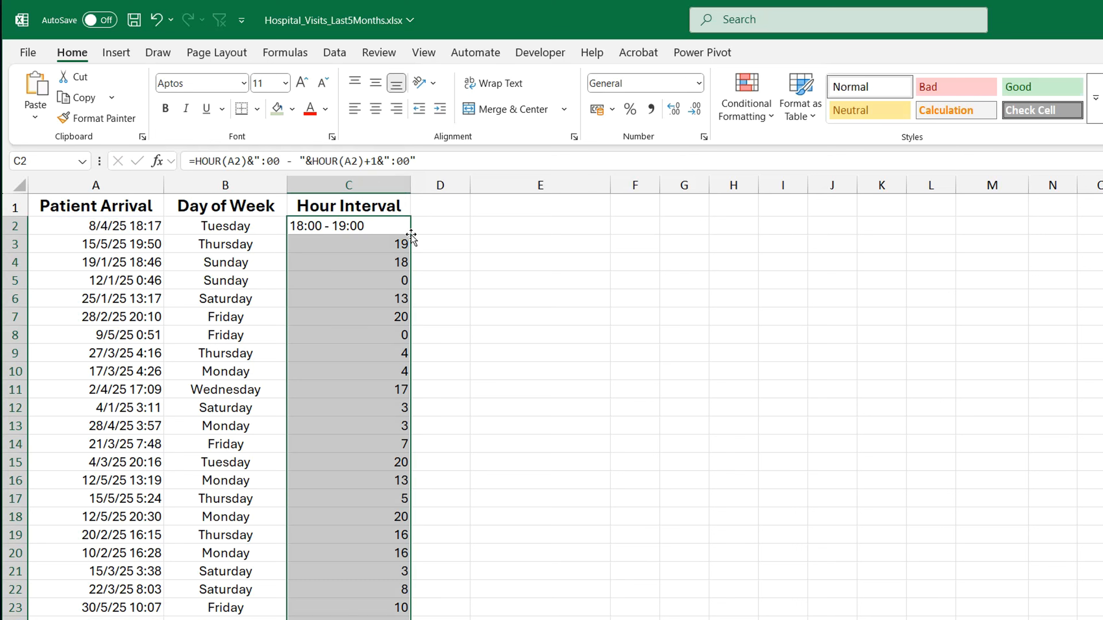
{"action": "left_click", "coordinate": [375, 109]}
{"action": "left_click", "coordinate": [498, 209]}
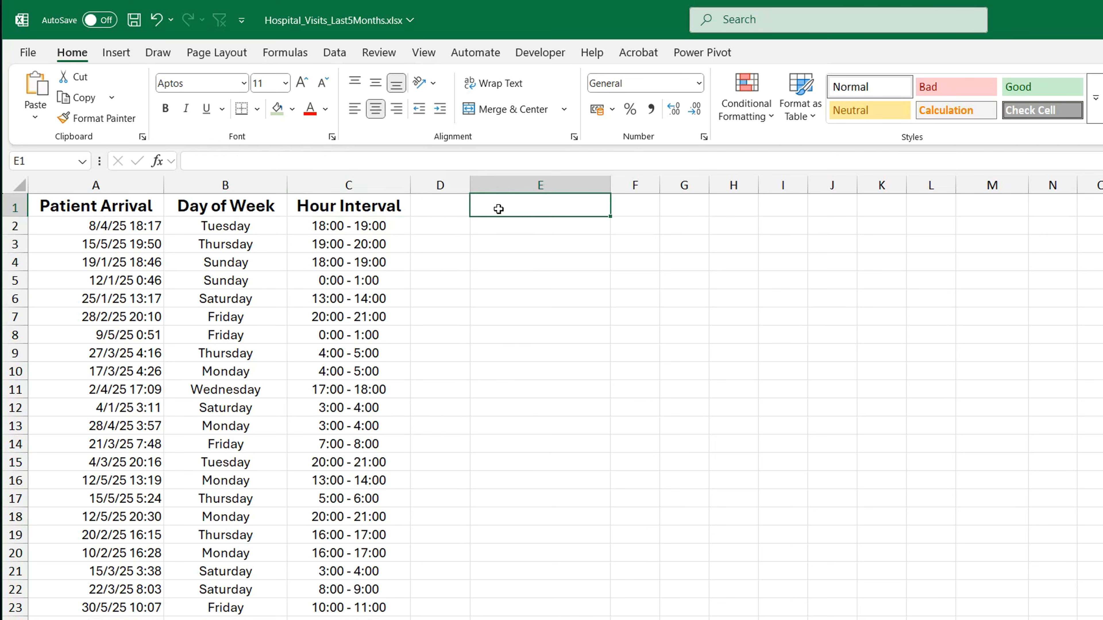
Step: Create a PivotTable from the range Sheet1!$A$1:$C$2455, placed on the existing worksheet at cell I7
{"action": "left_click", "coordinate": [243, 353]}
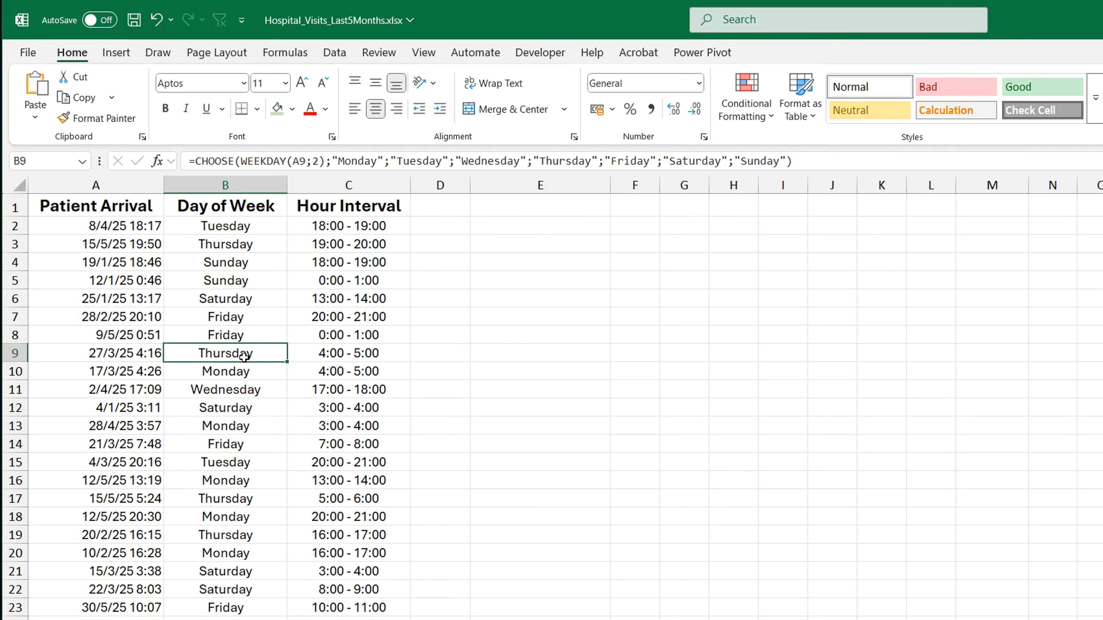
{"action": "left_click", "coordinate": [116, 52]}
{"action": "left_click", "coordinate": [50, 120]}
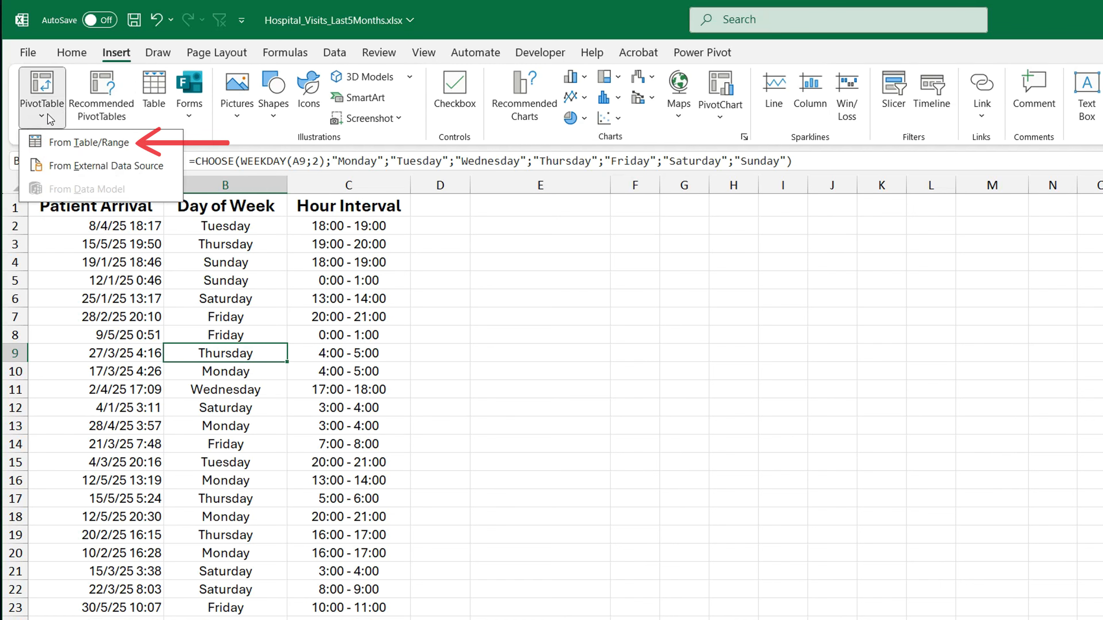
{"action": "left_click", "coordinate": [131, 142]}
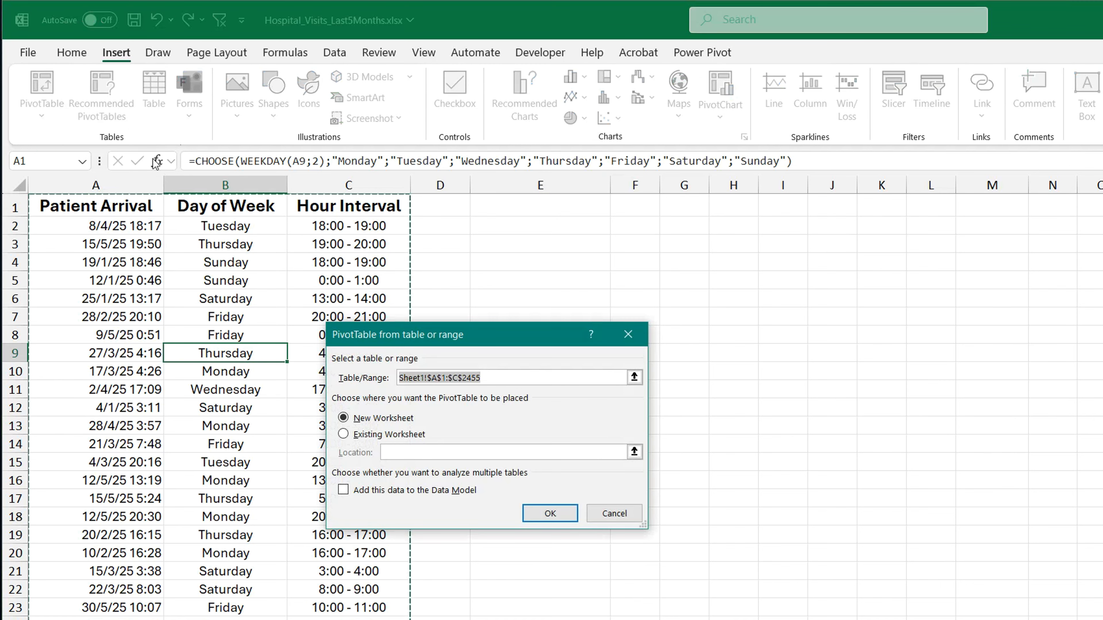
{"action": "left_click_drag", "start_coordinate": [423, 339], "coordinate": [524, 325]}
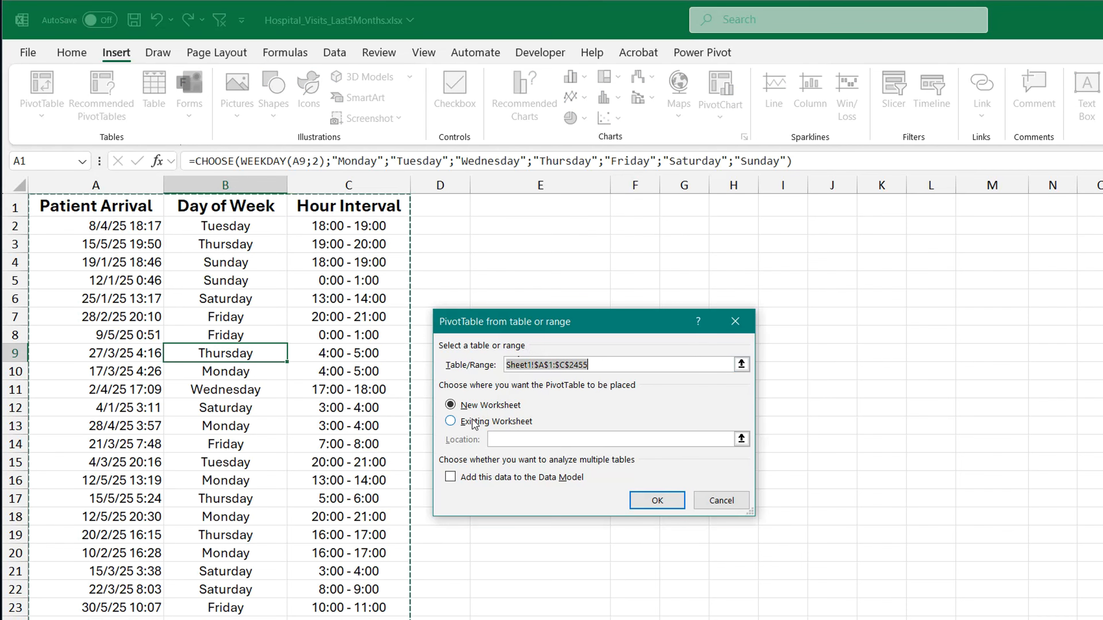
{"action": "left_click", "coordinate": [450, 421]}
{"action": "left_click", "coordinate": [742, 439]}
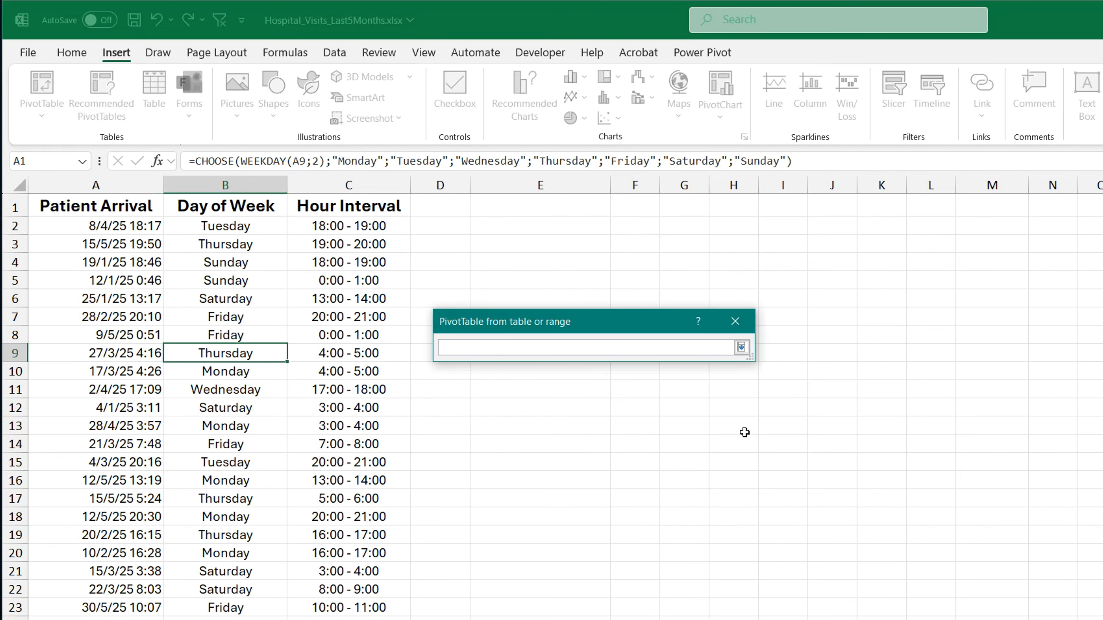
{"action": "left_click", "coordinate": [782, 316]}
{"action": "left_click", "coordinate": [741, 347]}
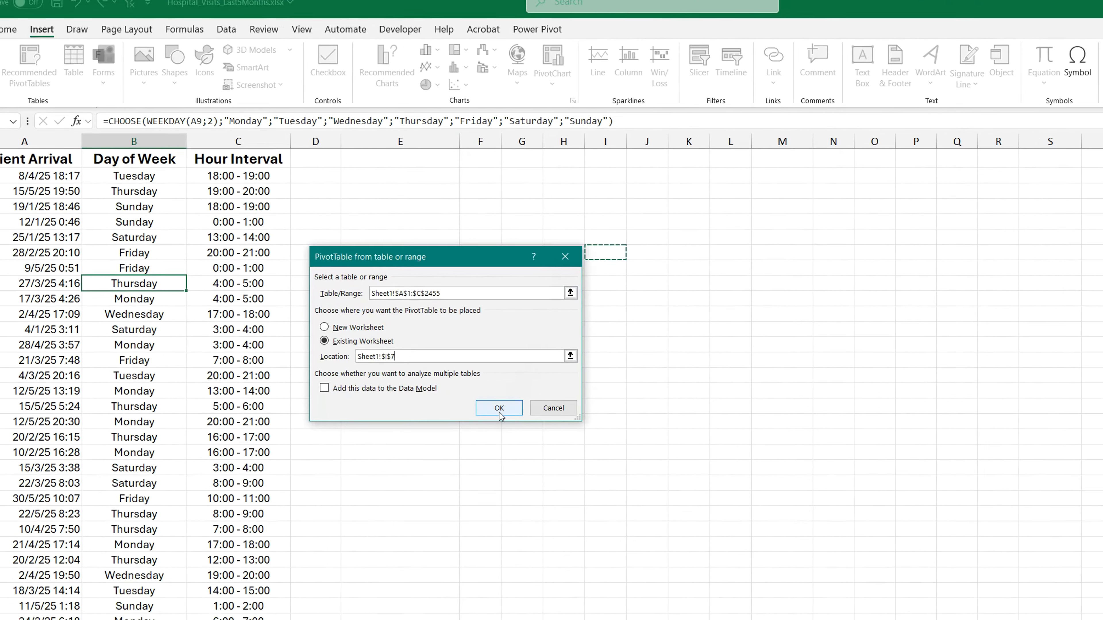
{"action": "left_click", "coordinate": [630, 509]}
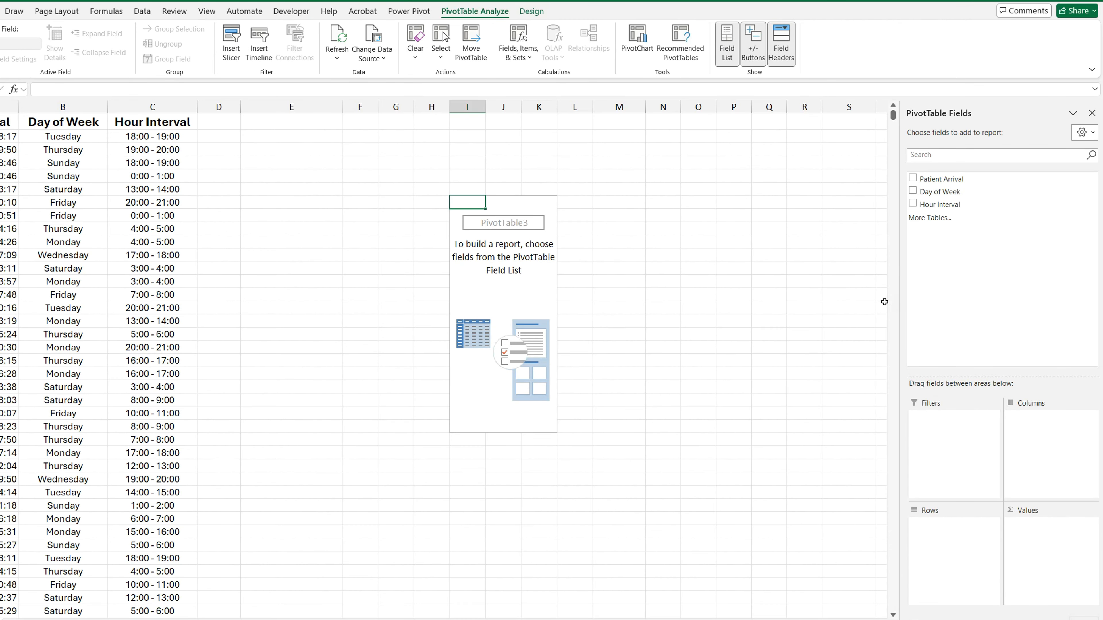
Step: Use Hour Interval as the PivotTable's rows and Day of Week as its columns
{"action": "left_click_drag", "start_coordinate": [946, 203], "coordinate": [966, 289]}
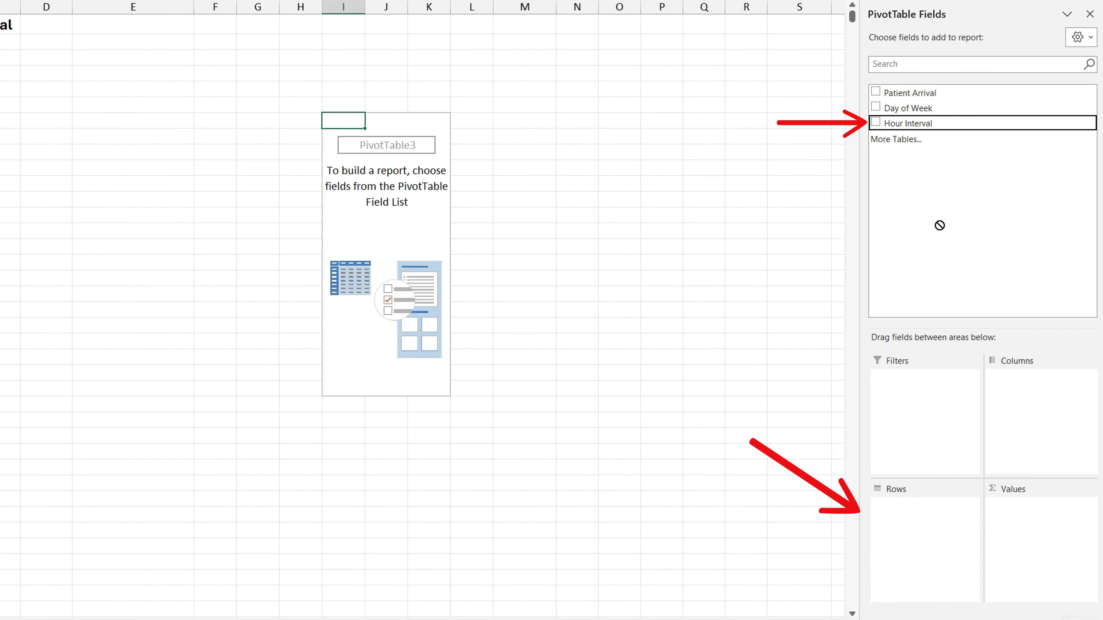
{"action": "left_click_drag", "start_coordinate": [939, 225], "coordinate": [916, 511]}
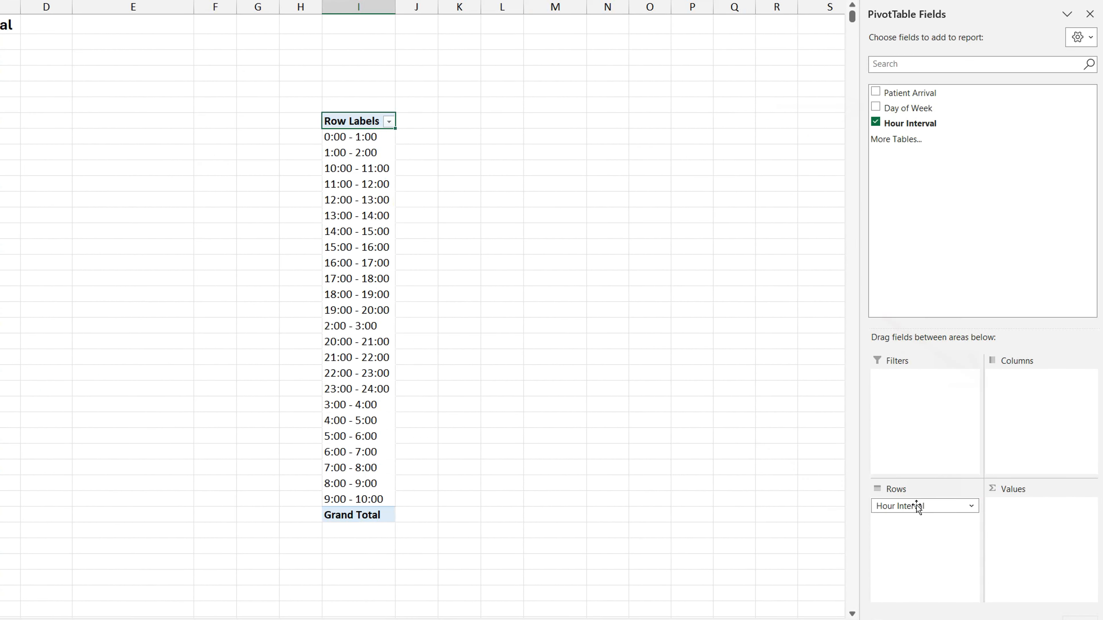
{"action": "left_click_drag", "start_coordinate": [910, 109], "coordinate": [1022, 403]}
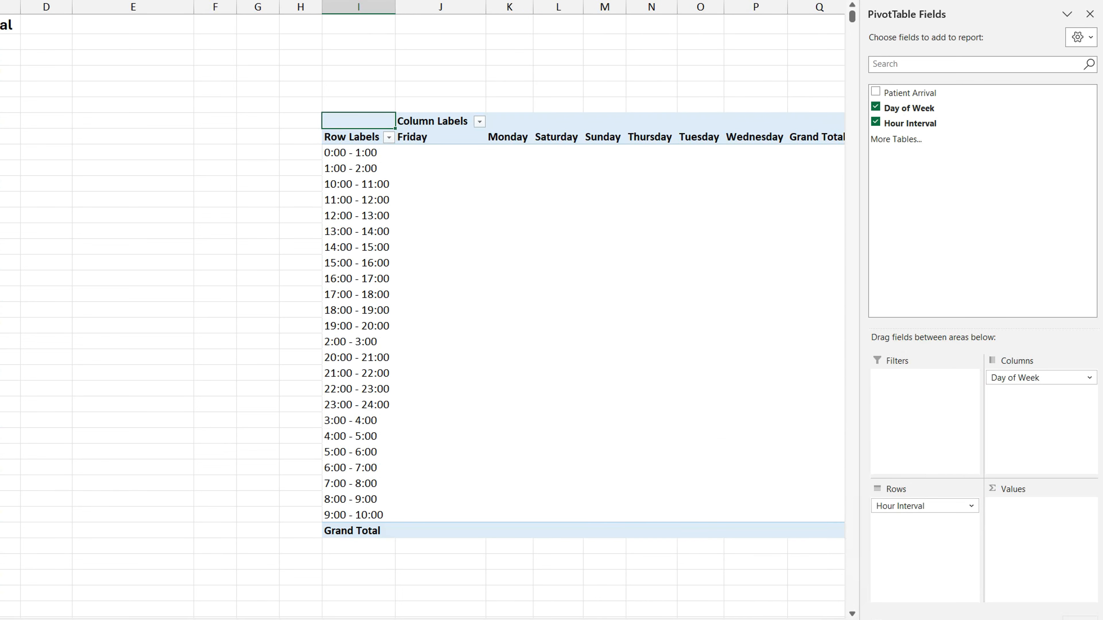
Step: Reorder the hour rows chronologically by moving 2:00 - 3:00 below 1:00 - 2:00, followed by the block from 3:00 - 4:00 to 9:00 - 10:00
{"action": "scroll", "coordinate": [423, 305], "scroll_direction": "right", "scroll_amount": 3}
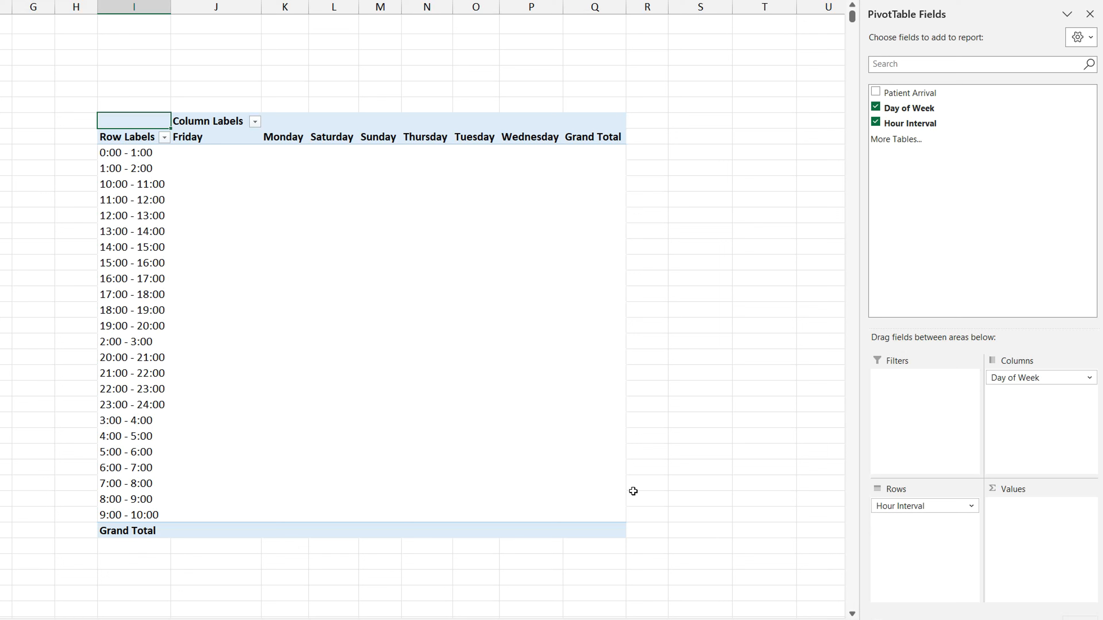
{"action": "left_click", "coordinate": [161, 341]}
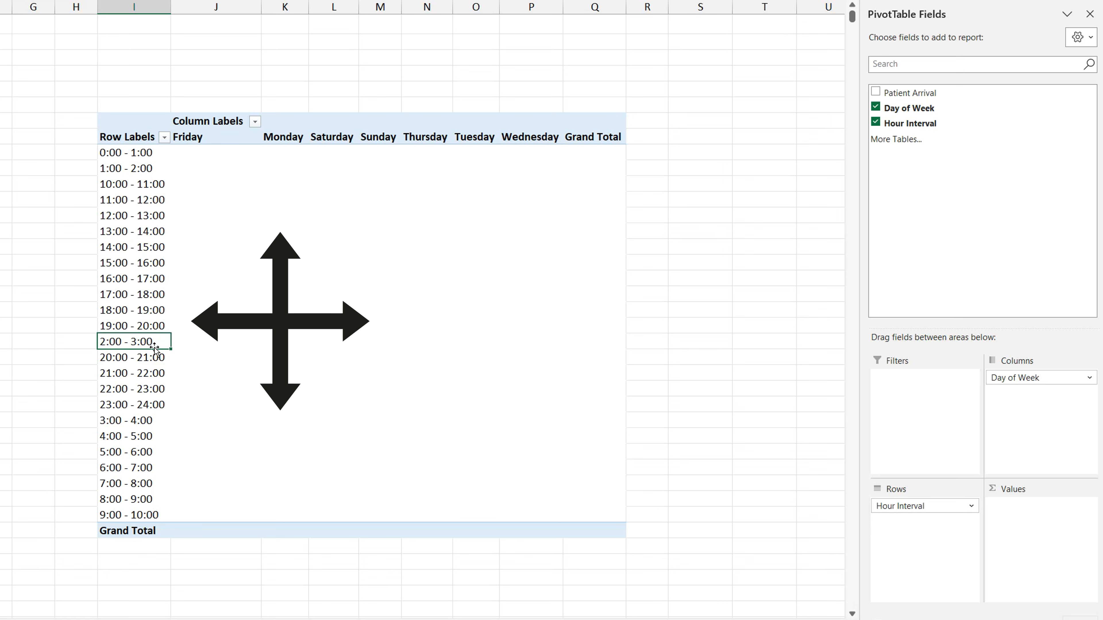
{"action": "left_click_drag", "start_coordinate": [155, 347], "coordinate": [161, 182]}
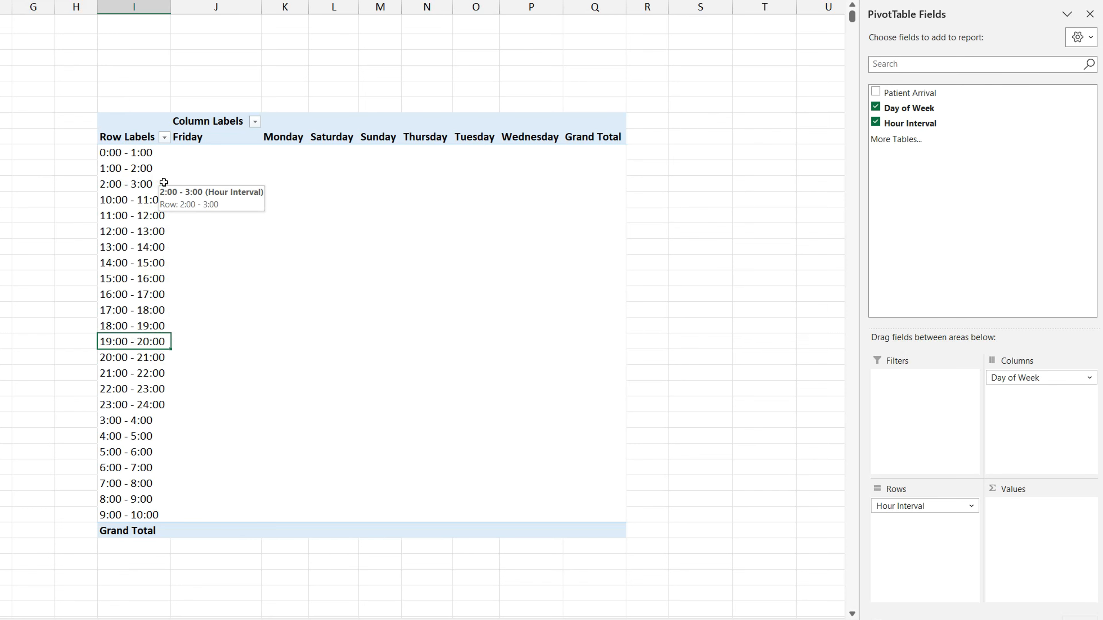
{"action": "left_click_drag", "start_coordinate": [145, 420], "coordinate": [139, 514]}
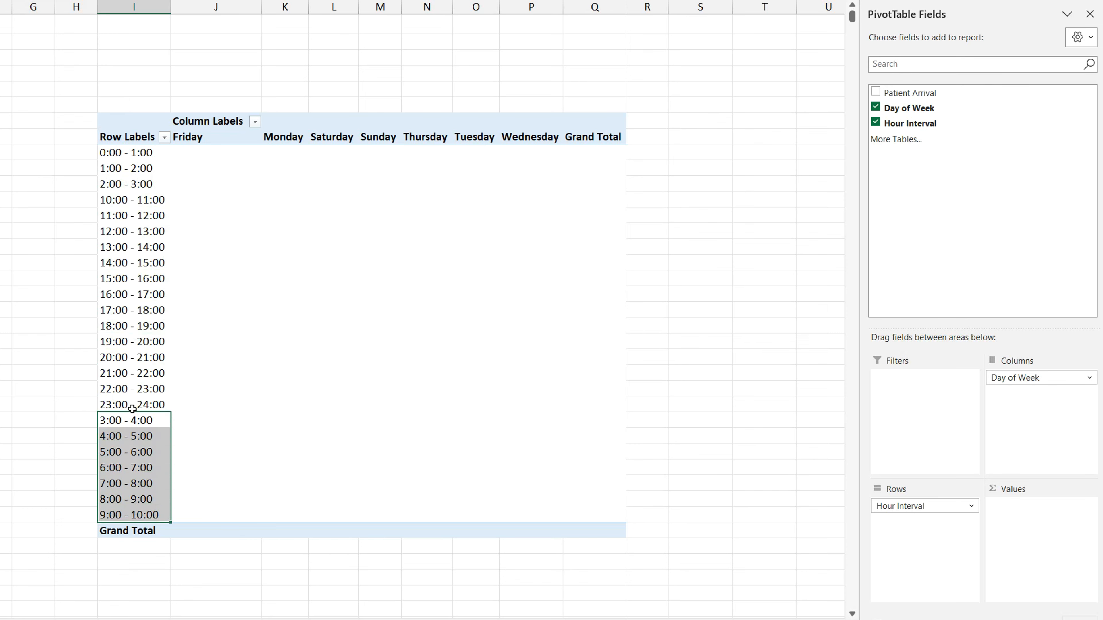
{"action": "left_click_drag", "start_coordinate": [133, 413], "coordinate": [133, 191]}
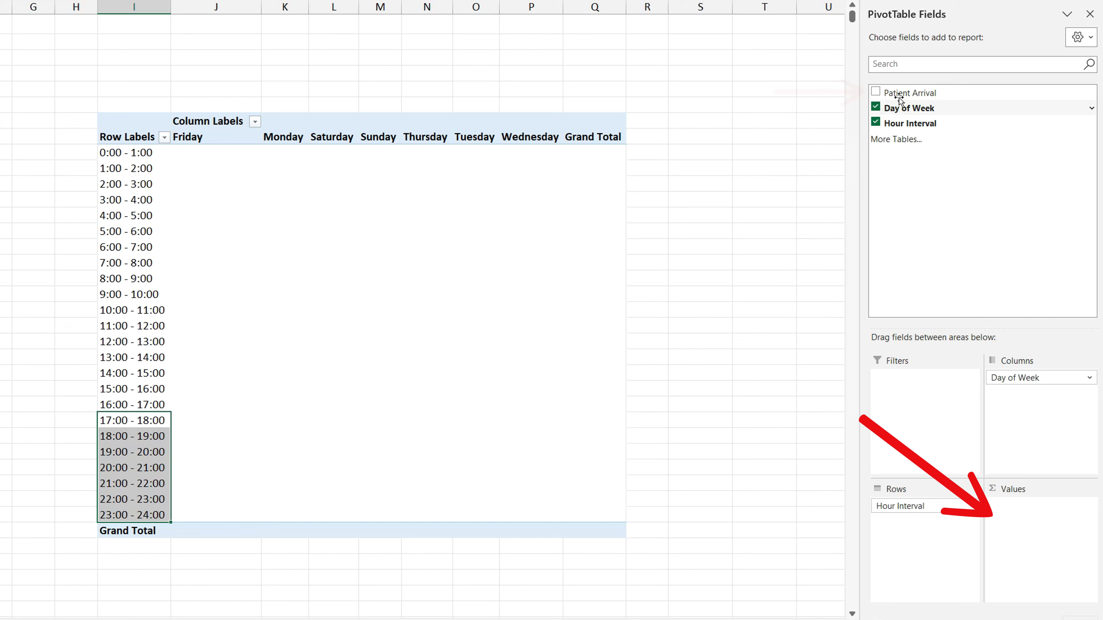
Step: Add the count of Patient Arrival as the PivotTable's values and give columns J to Q an equal width
{"action": "left_click_drag", "start_coordinate": [907, 94], "coordinate": [1034, 546]}
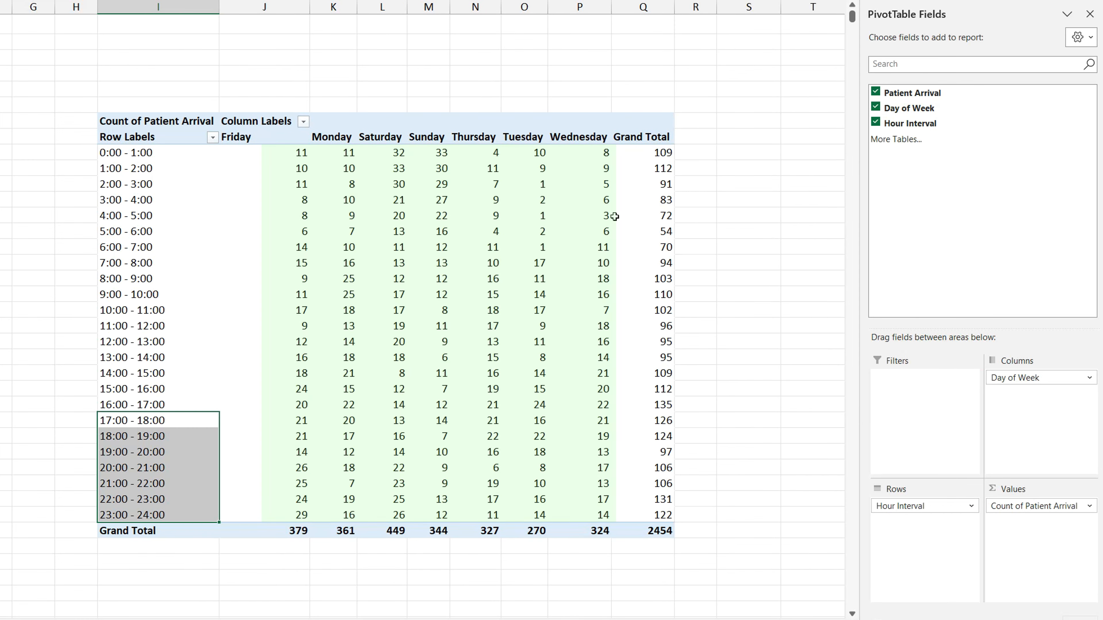
{"action": "left_click", "coordinate": [280, 6]}
{"action": "left_click_drag", "start_coordinate": [280, 6], "coordinate": [640, 4]}
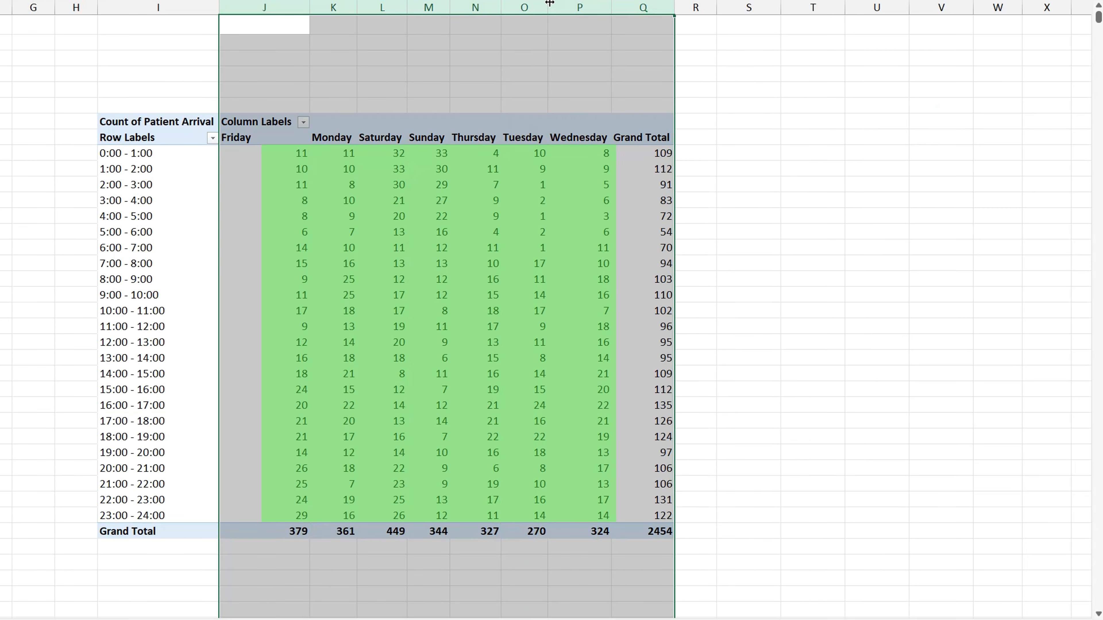
{"action": "left_click_drag", "start_coordinate": [548, 5], "coordinate": [561, 7]}
{"action": "left_click_drag", "start_coordinate": [265, 153], "coordinate": [612, 515]}
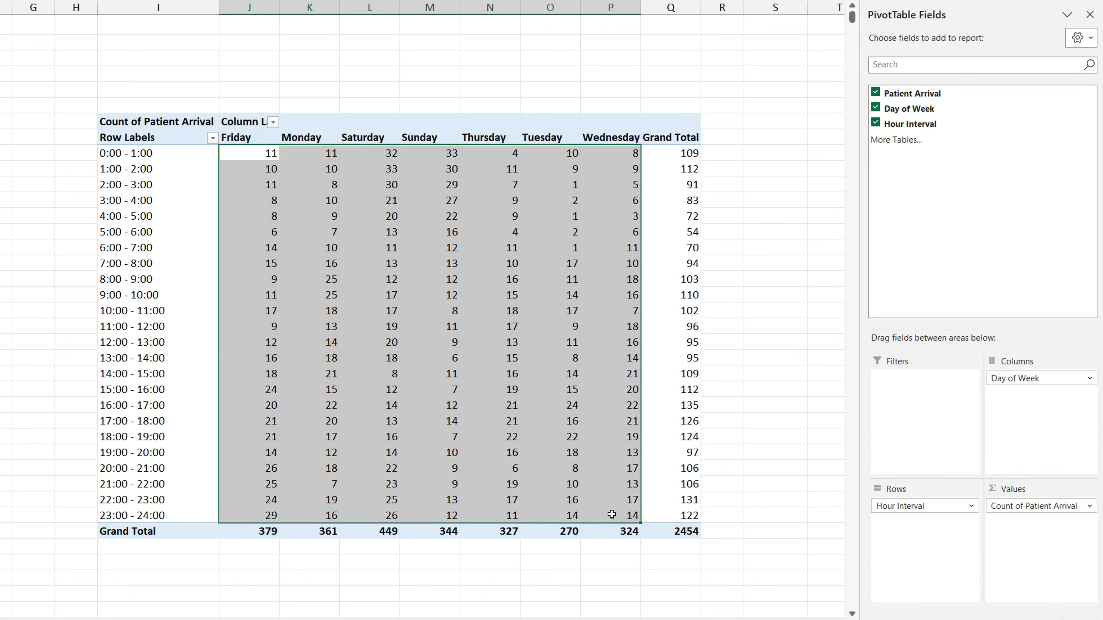
Step: Reorder the PivotTable's weekday columns to run from Monday to Sunday by moving Monday, Tuesday, Wednesday and Thursday ahead of Friday
{"action": "left_click", "coordinate": [307, 137]}
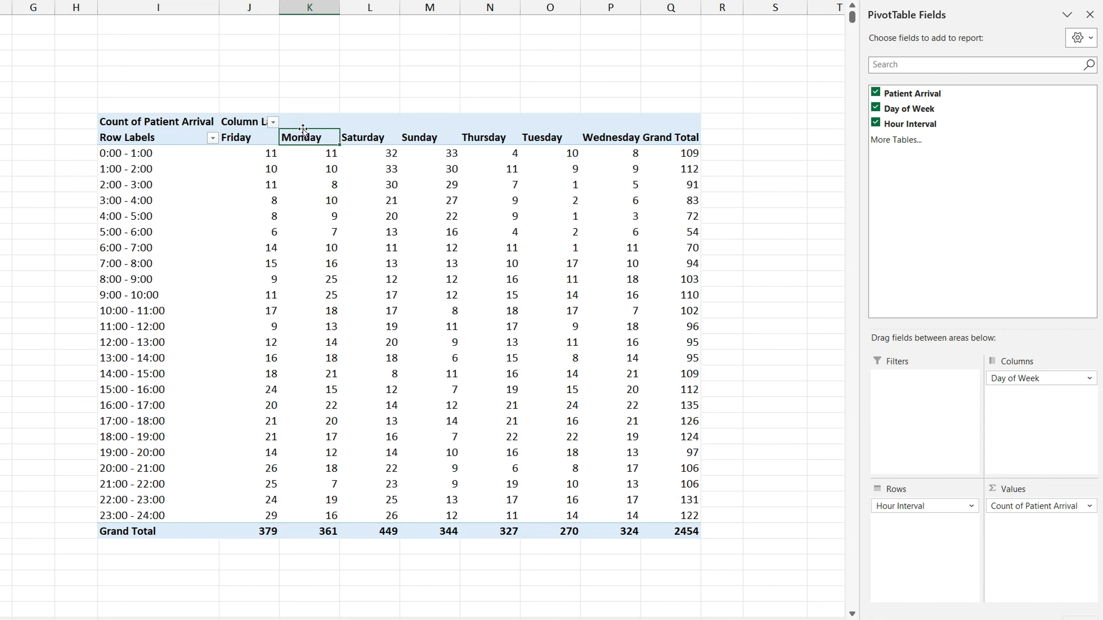
{"action": "left_click_drag", "start_coordinate": [303, 129], "coordinate": [210, 131]}
{"action": "left_click", "coordinate": [520, 138]}
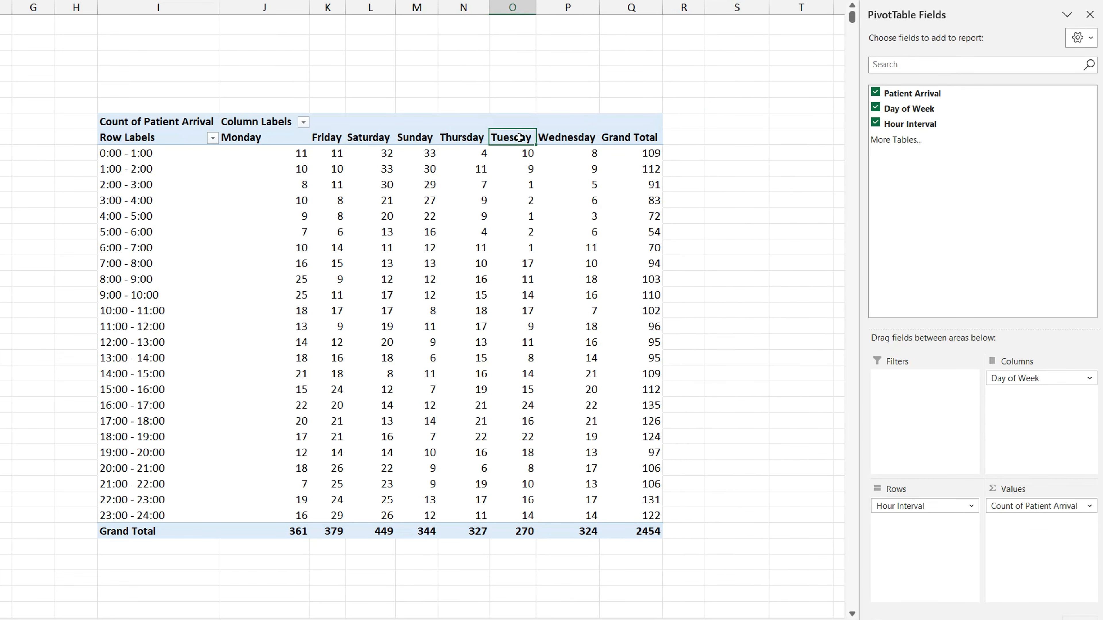
{"action": "left_click_drag", "start_coordinate": [517, 129], "coordinate": [317, 127]}
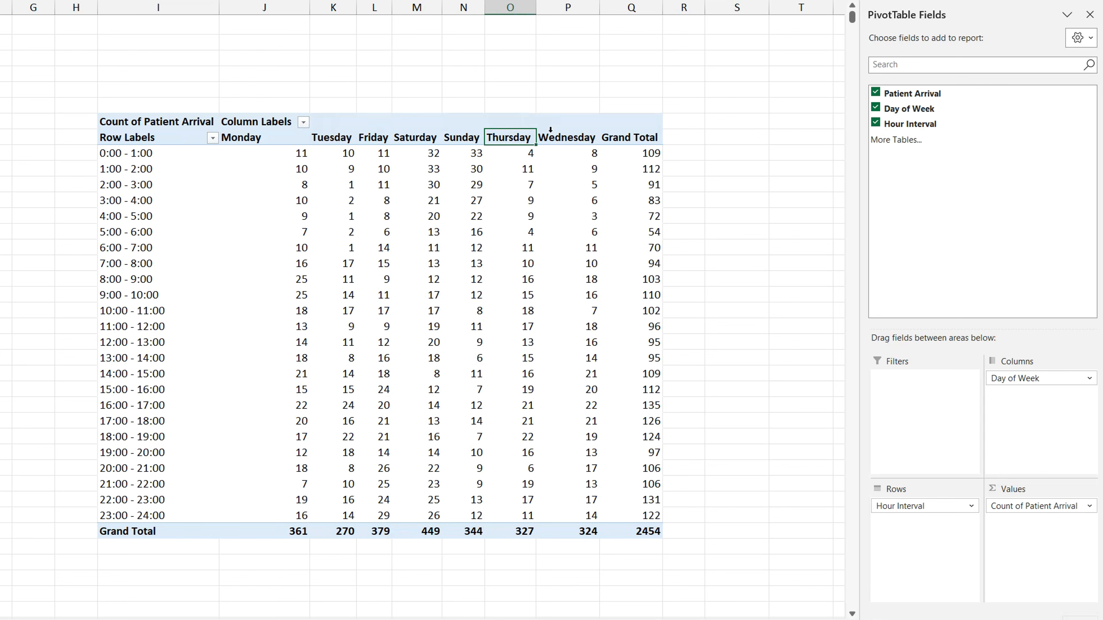
{"action": "left_click", "coordinate": [561, 131]}
{"action": "left_click_drag", "start_coordinate": [561, 128], "coordinate": [359, 129]}
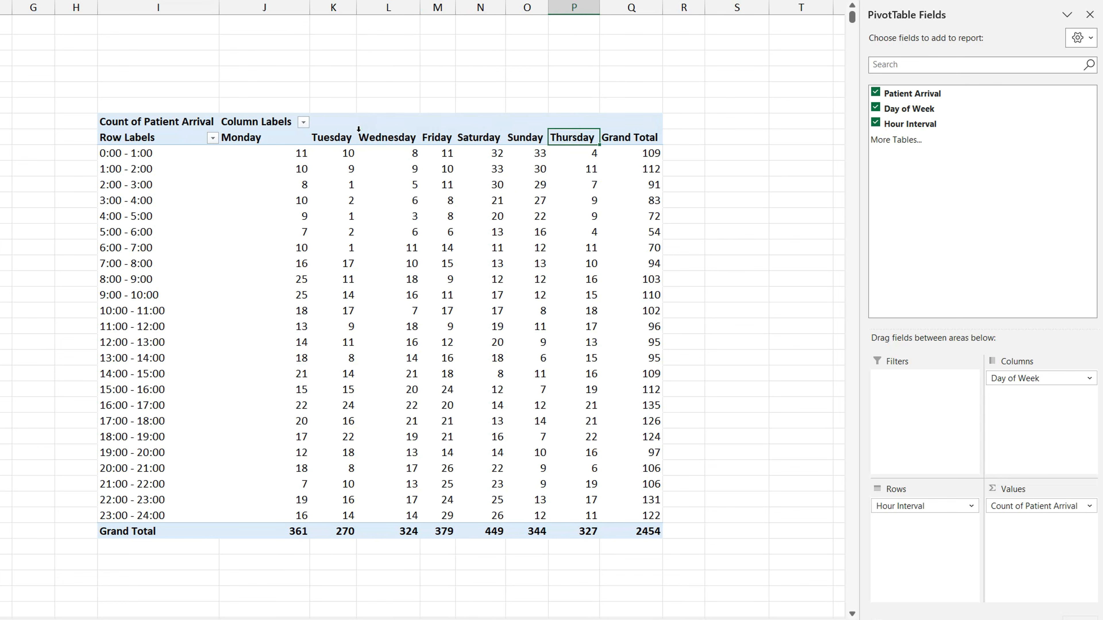
{"action": "left_click", "coordinate": [567, 131]}
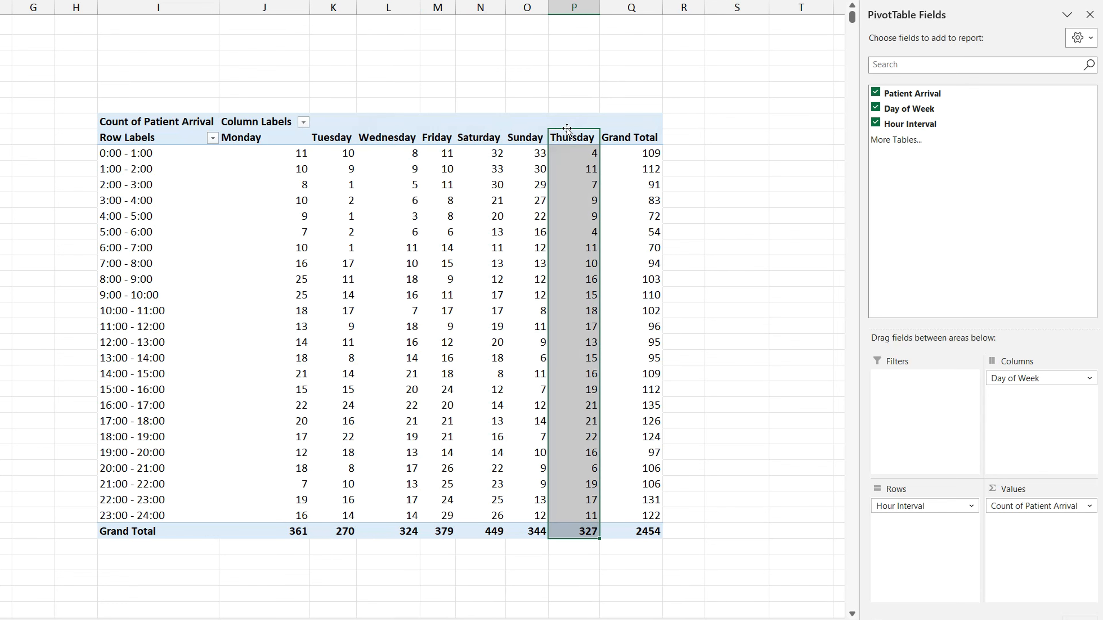
{"action": "left_click_drag", "start_coordinate": [567, 129], "coordinate": [420, 131]}
Step: Apply a three-color conditional formatting scale to the count values in J9:P32, from green for low through yellow to red for high
{"action": "left_click_drag", "start_coordinate": [256, 151], "coordinate": [571, 513]}
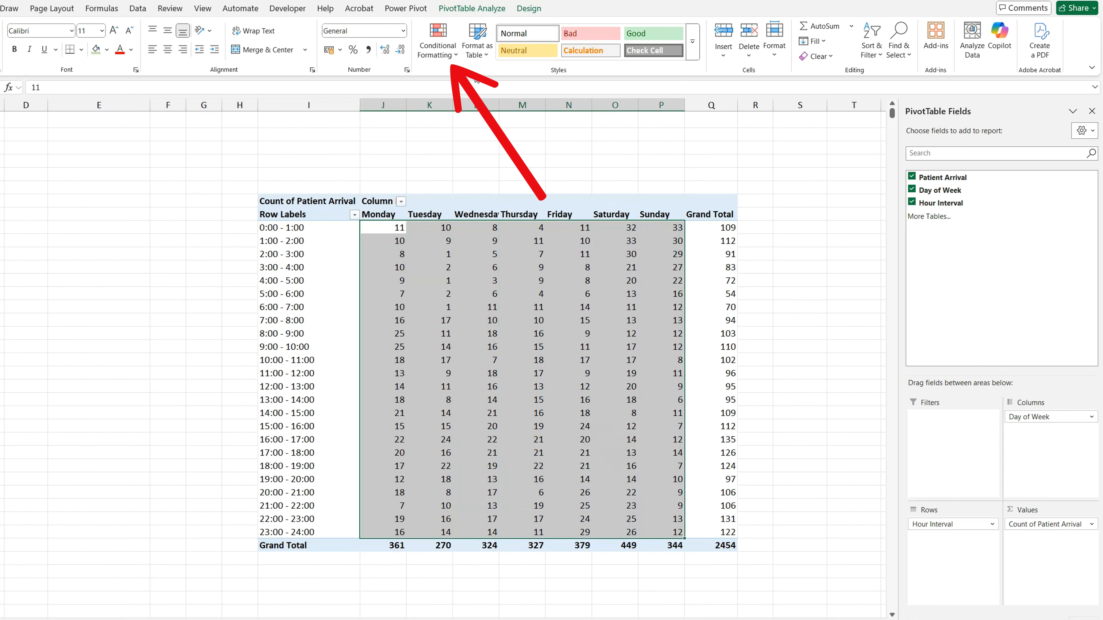
{"action": "left_click", "coordinate": [438, 40]}
{"action": "mouse_move", "coordinate": [493, 156]}
{"action": "left_click", "coordinate": [548, 150]}
Step: Edit the color scale rule to use light gray for the minimum, light orange for the midpoint and bright red for the maximum
{"action": "left_click", "coordinate": [437, 40]}
{"action": "left_click", "coordinate": [463, 231]}
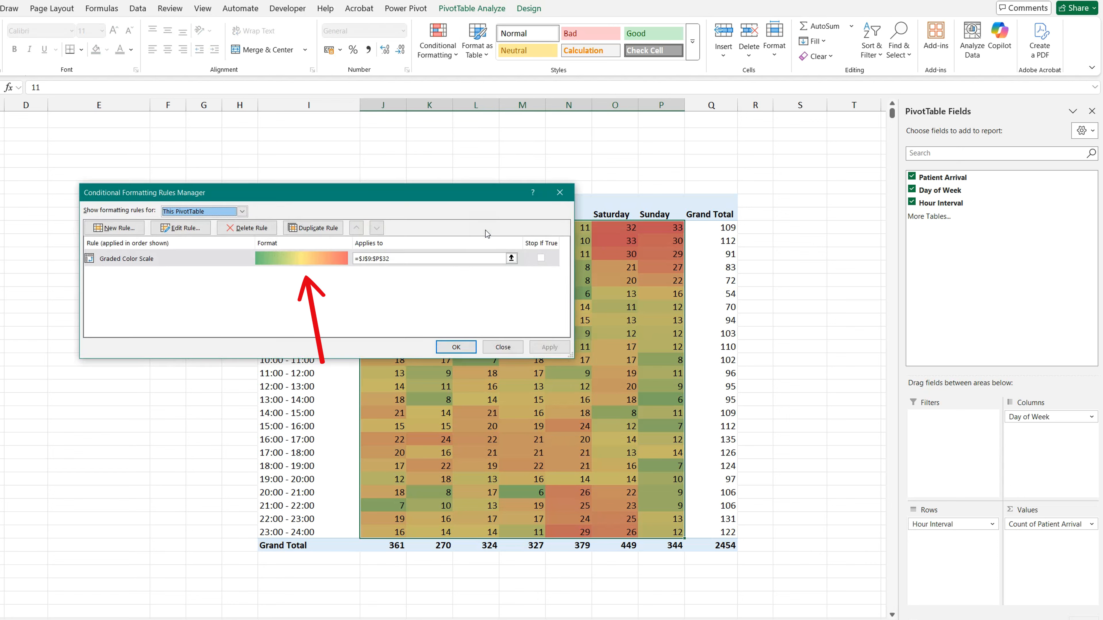
{"action": "double_click", "coordinate": [315, 264]}
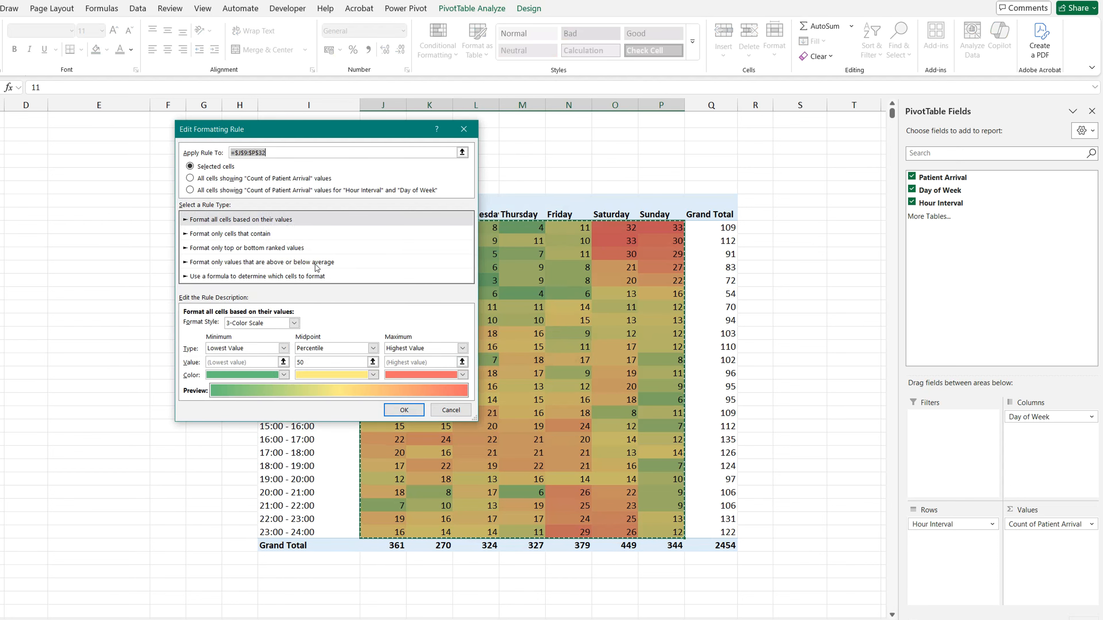
{"action": "left_click", "coordinate": [284, 375]}
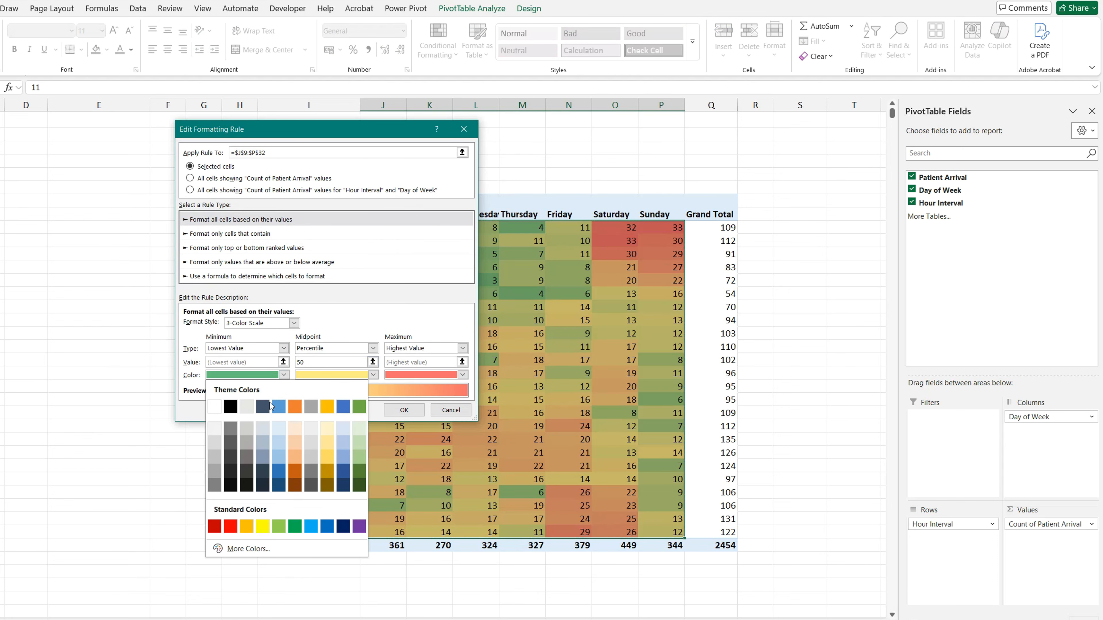
{"action": "left_click", "coordinate": [219, 441]}
{"action": "left_click", "coordinate": [374, 375]}
{"action": "left_click", "coordinate": [379, 441]}
{"action": "left_click", "coordinate": [463, 374]}
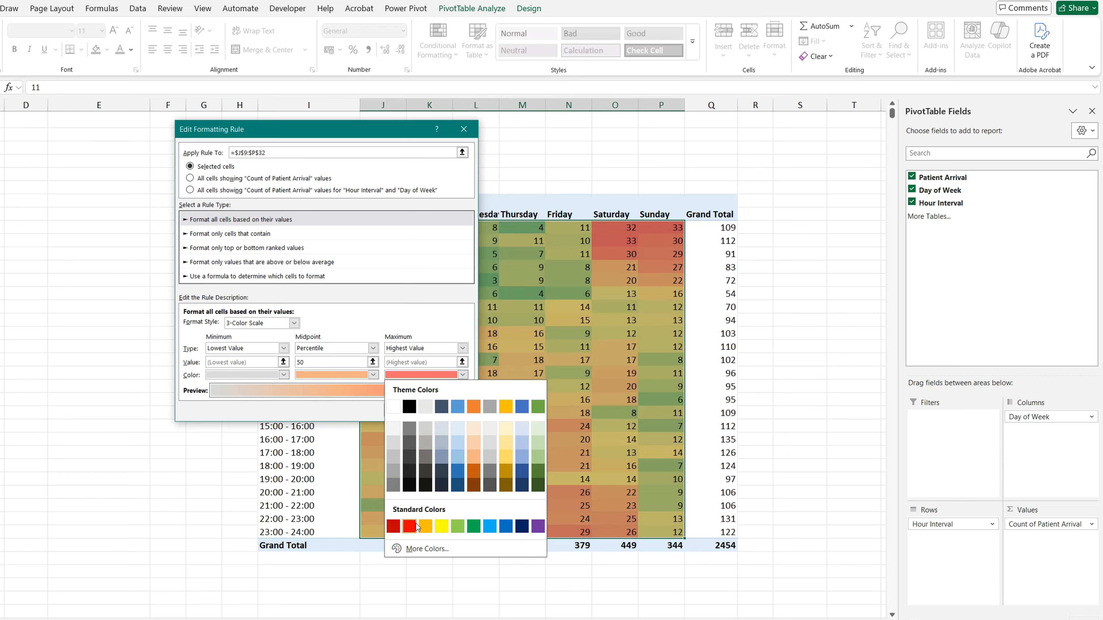
{"action": "left_click", "coordinate": [416, 526]}
{"action": "left_click", "coordinate": [405, 413]}
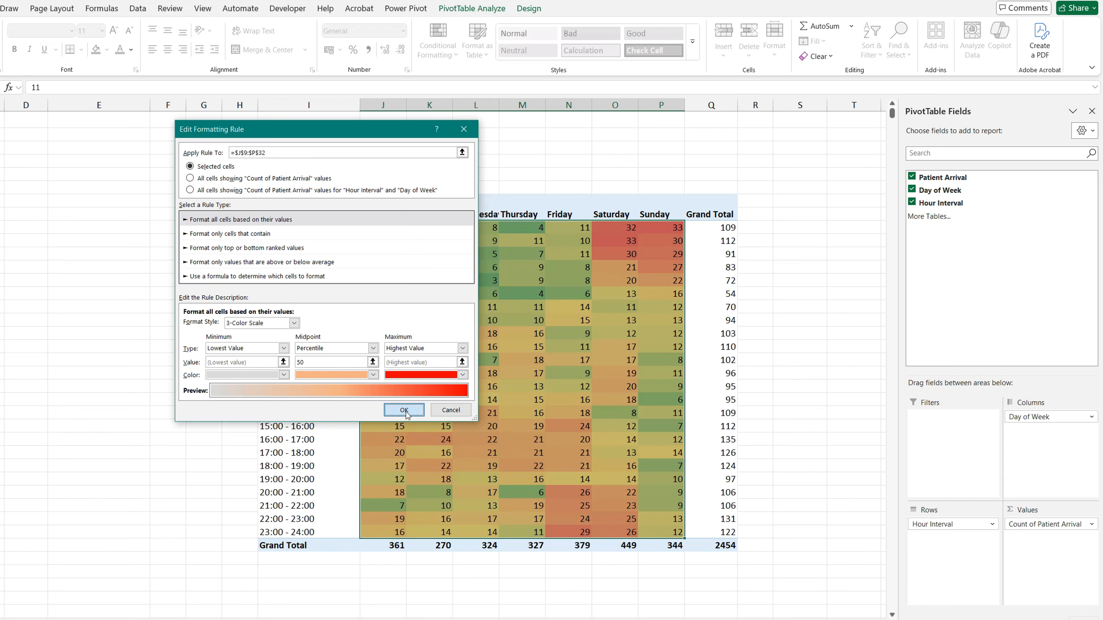
{"action": "left_click", "coordinate": [550, 347]}
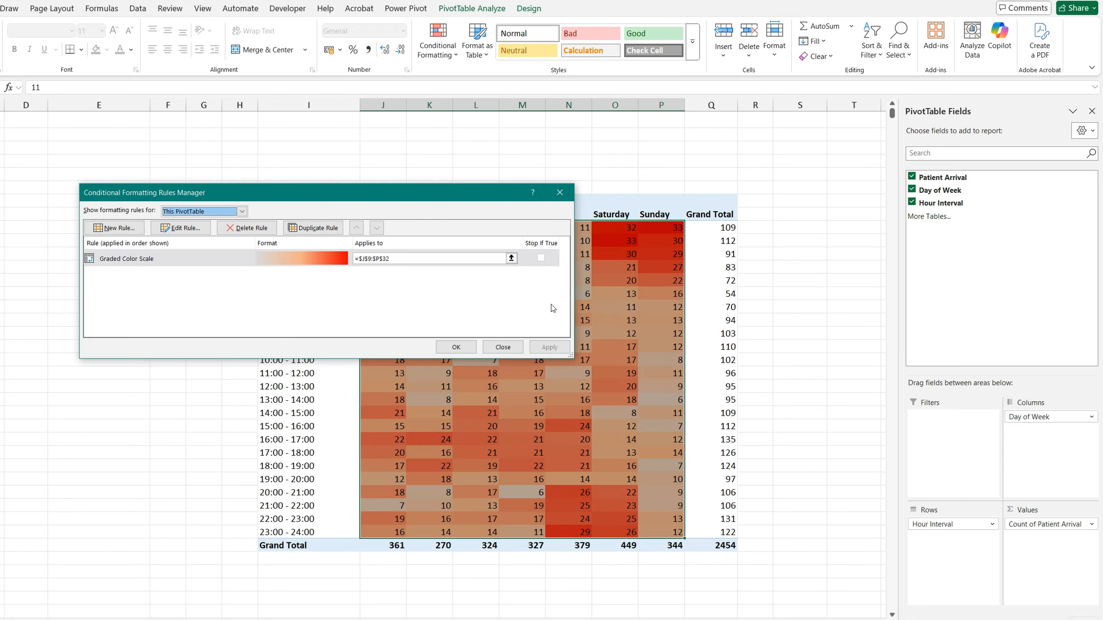
{"action": "left_click", "coordinate": [560, 192]}
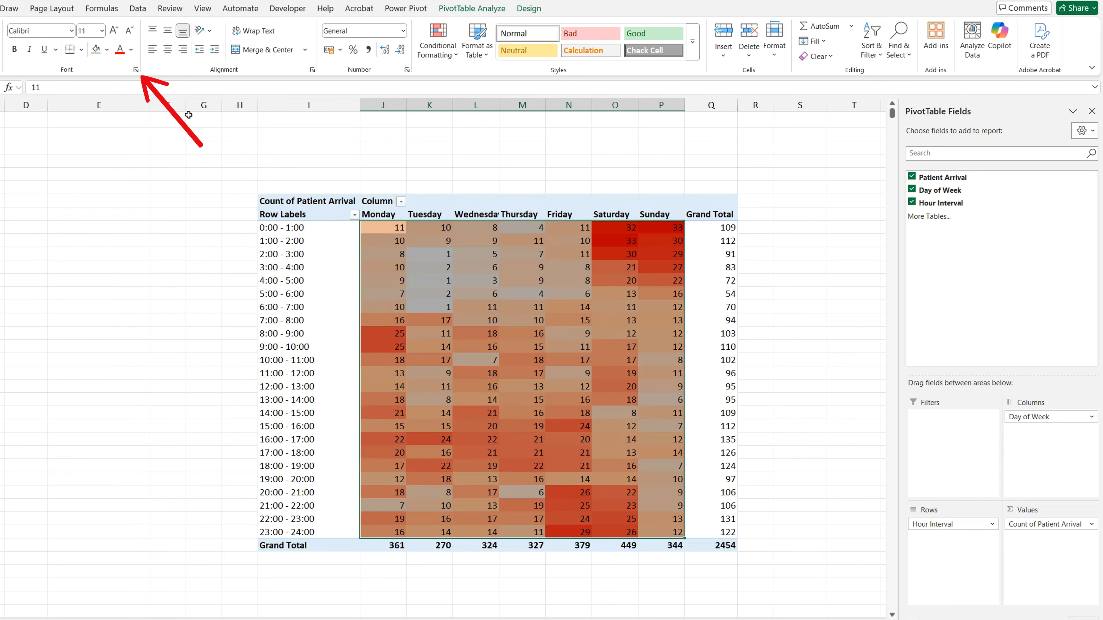
Step: Hide the numbers in the heatmap cells with the custom number format ;;; and deselect the range
{"action": "left_click", "coordinate": [135, 70]}
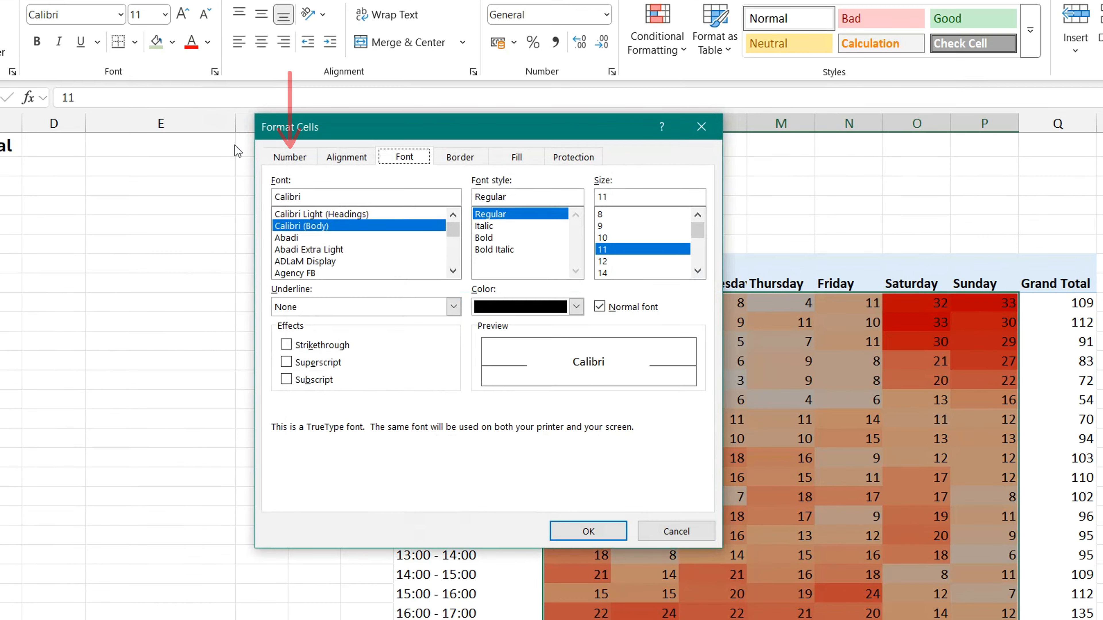
{"action": "left_click", "coordinate": [288, 157]}
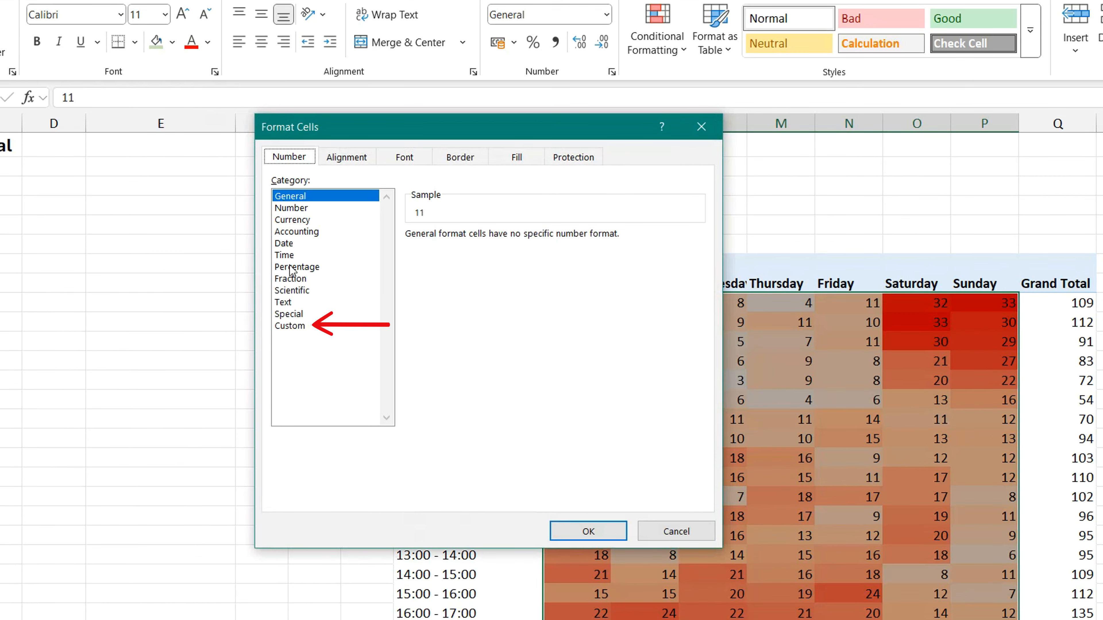
{"action": "left_click", "coordinate": [304, 327]}
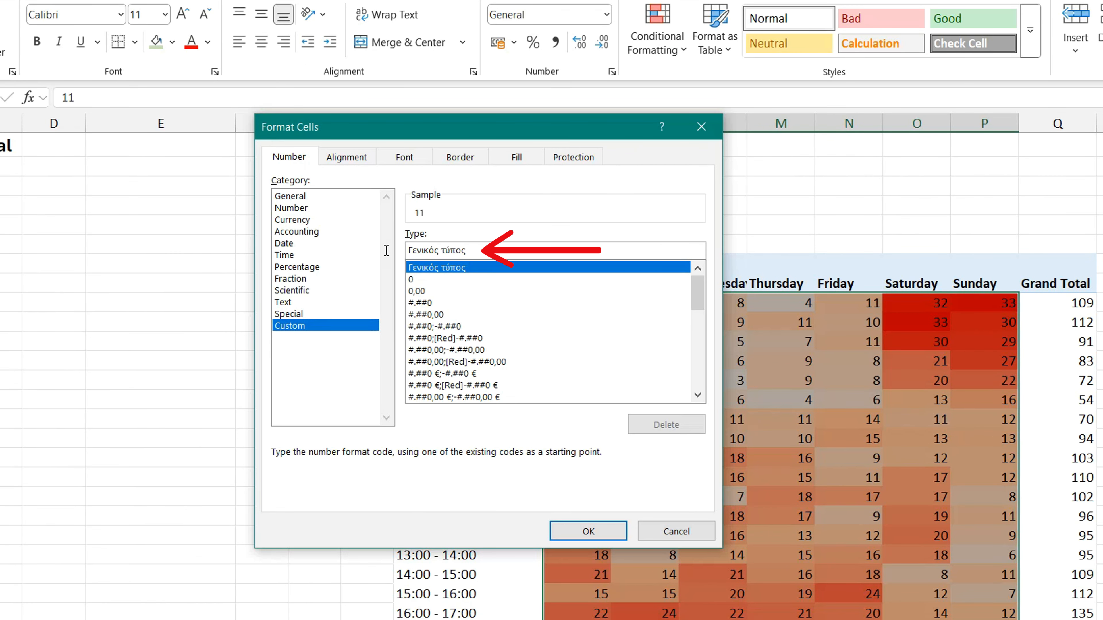
{"action": "key", "text": "Tab"}
{"action": "type", "text": ";;;"}
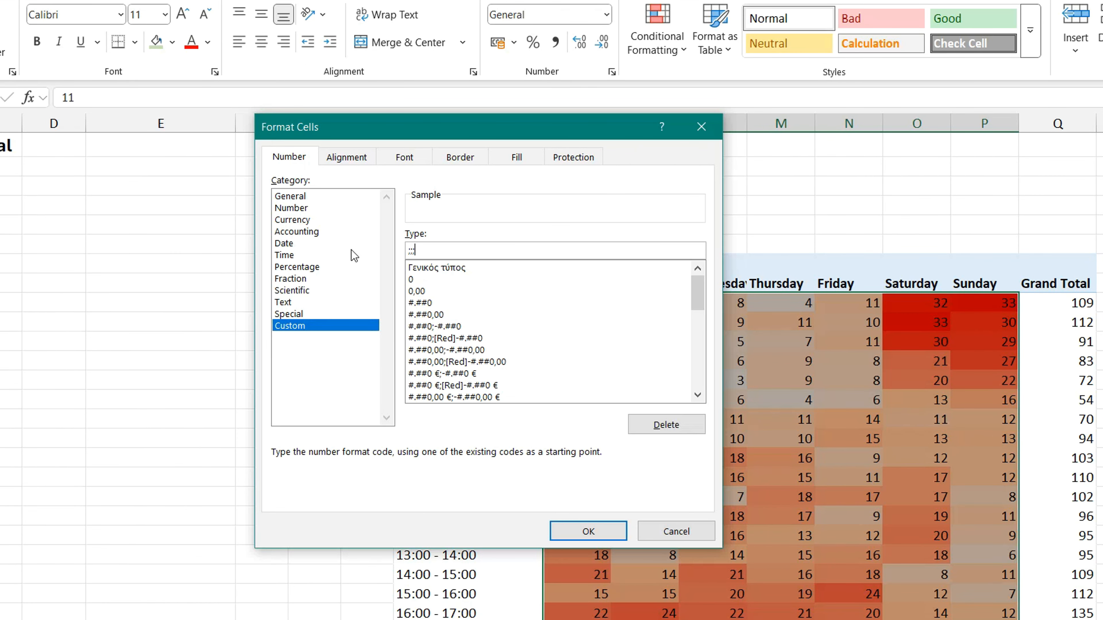
{"action": "left_click", "coordinate": [563, 532]}
{"action": "left_click", "coordinate": [878, 170]}
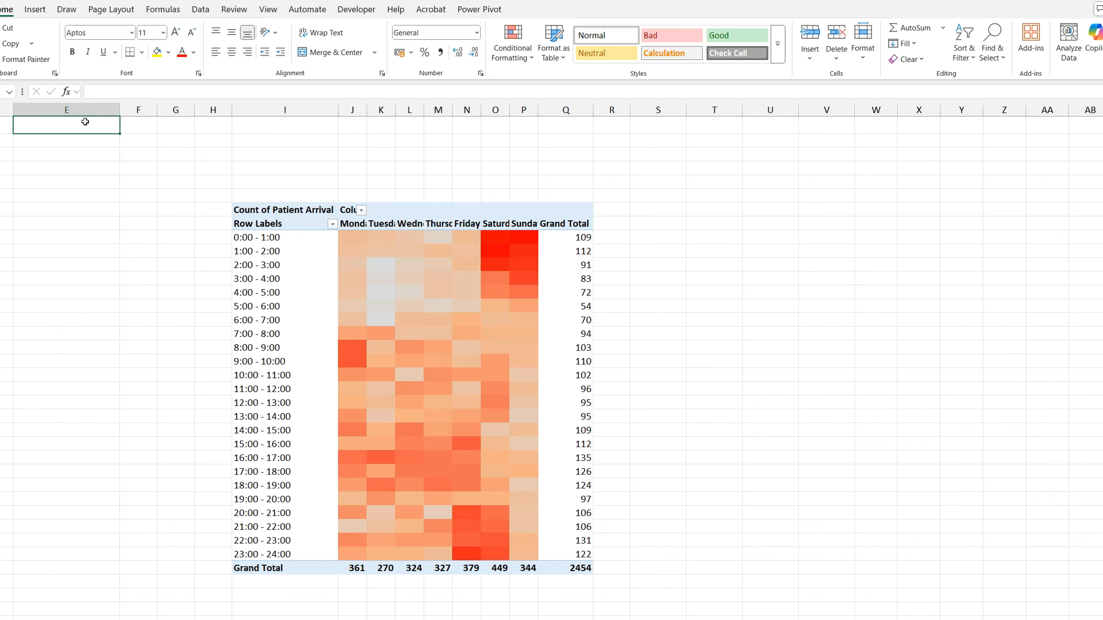
Step: Insert a clustered column PivotChart from the PivotTable and place it directly below the Grand Total row
{"action": "left_click", "coordinate": [389, 292]}
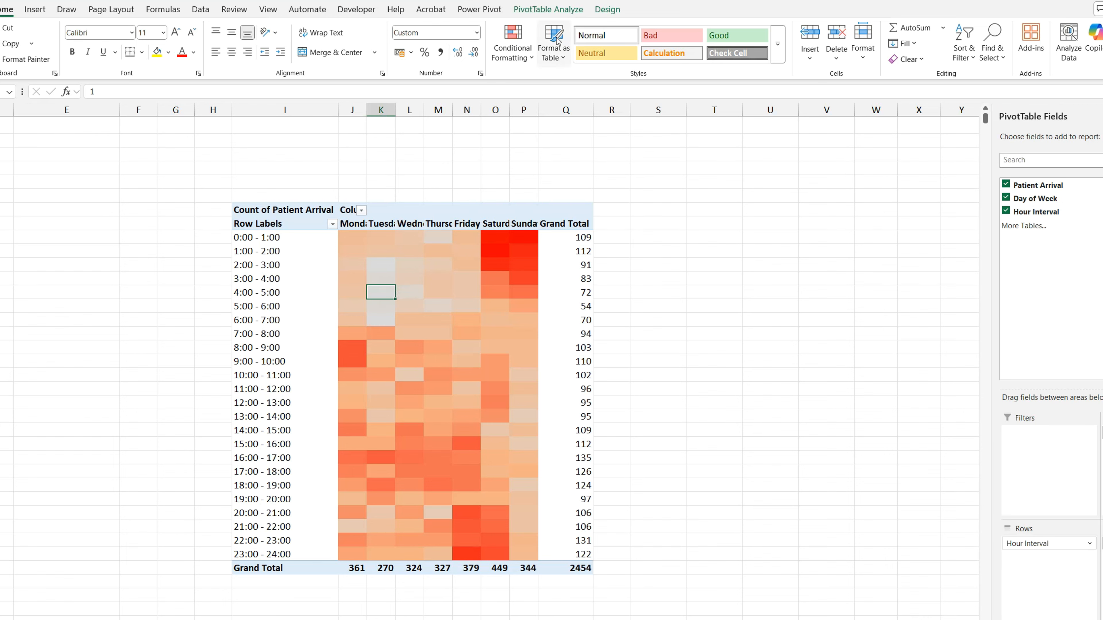
{"action": "left_click", "coordinate": [557, 9]}
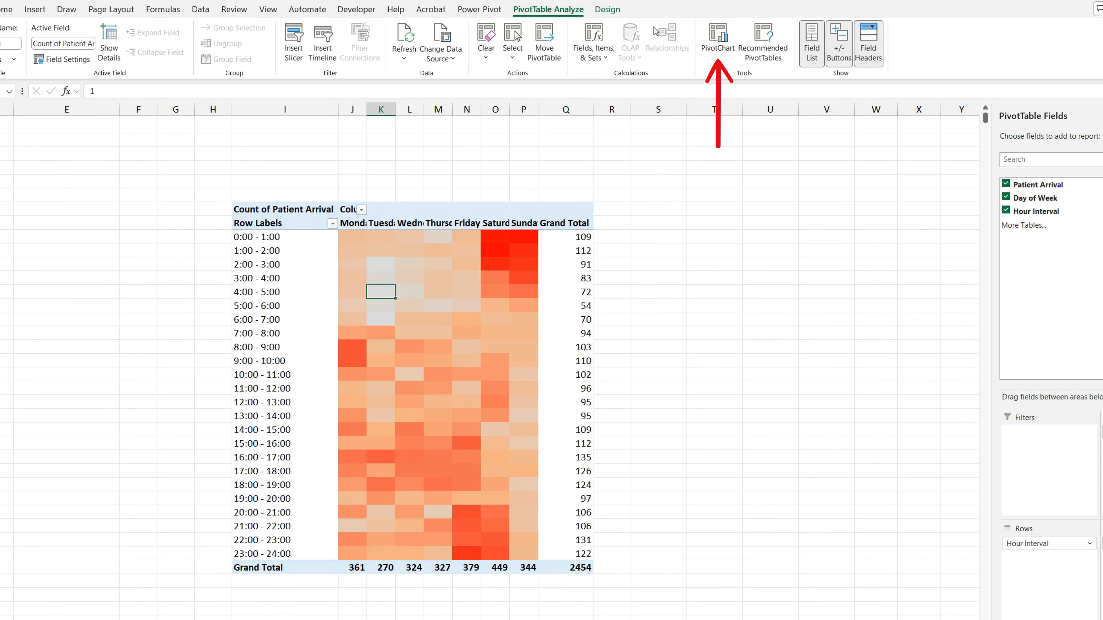
{"action": "left_click", "coordinate": [714, 35]}
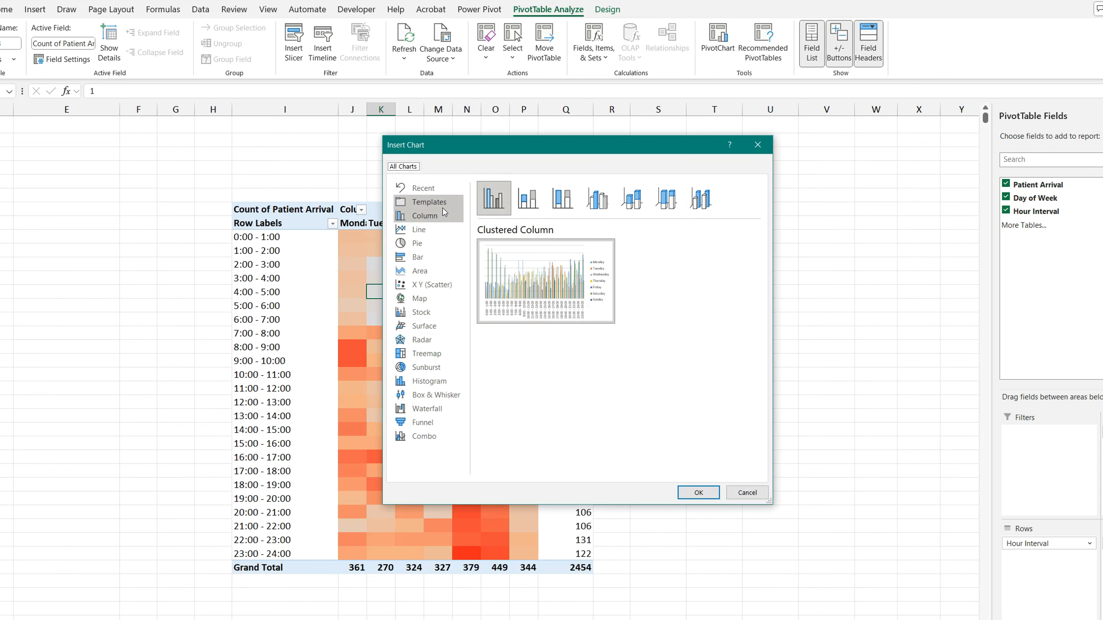
{"action": "left_click", "coordinate": [692, 494]}
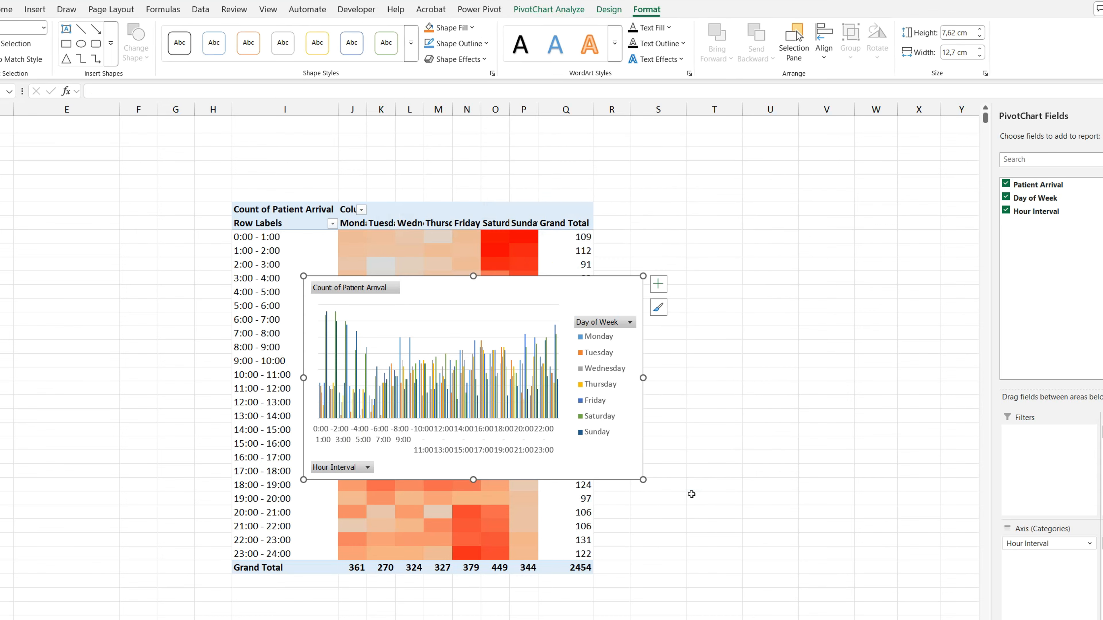
{"action": "scroll", "coordinate": [683, 475], "scroll_direction": "down", "scroll_amount": 2}
{"action": "scroll", "coordinate": [685, 463], "scroll_direction": "down", "scroll_amount": 2}
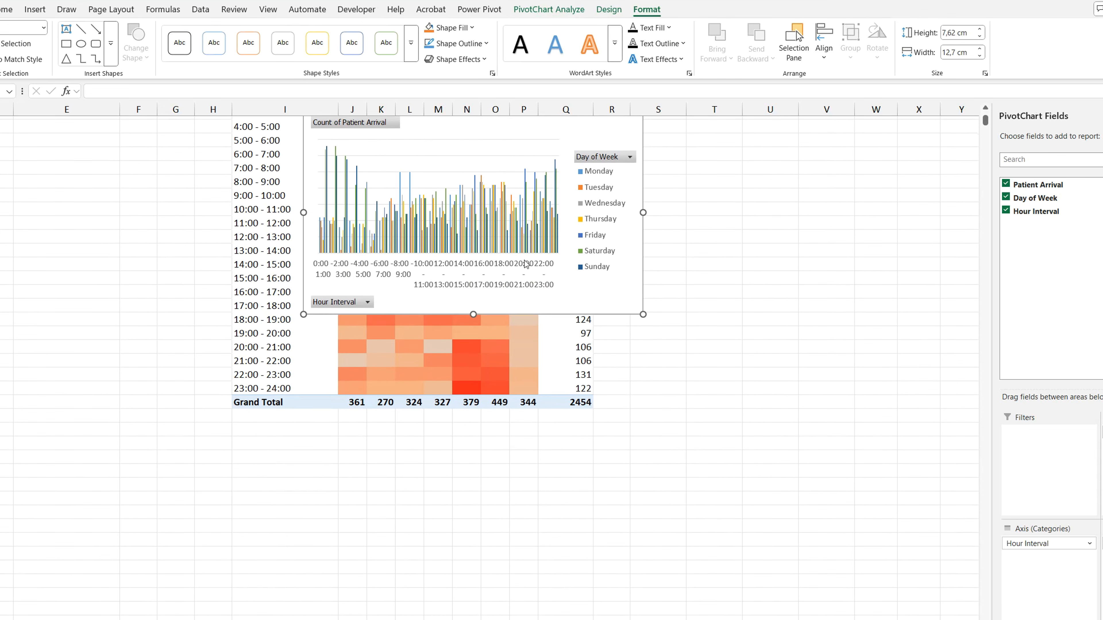
{"action": "left_click_drag", "start_coordinate": [453, 130], "coordinate": [381, 429]}
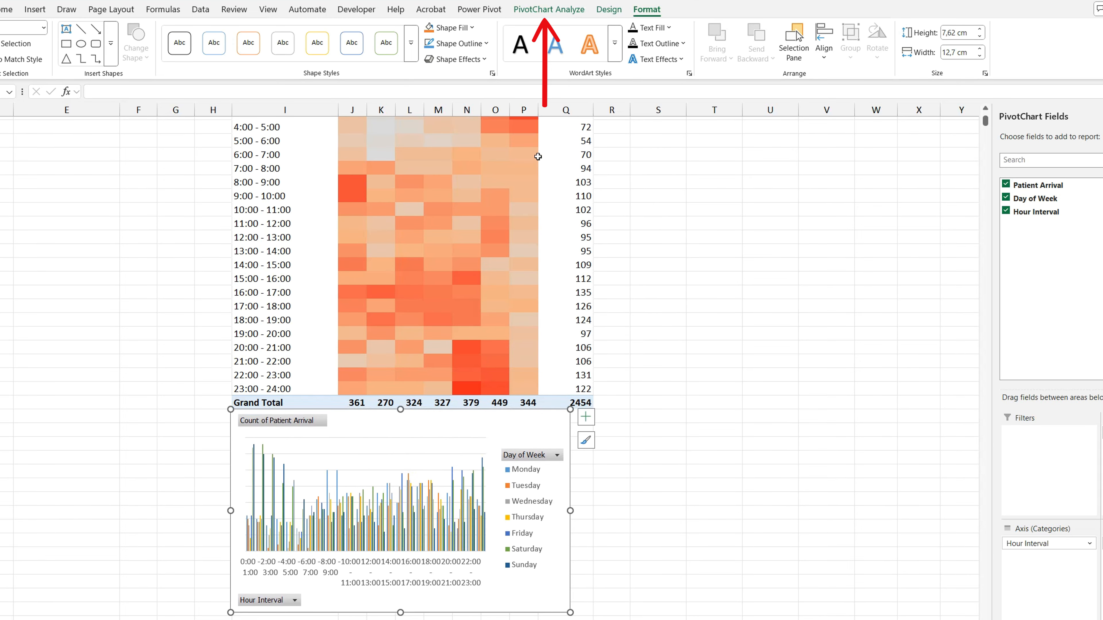
Step: Insert a Day of Week slicer for the PivotChart and place it beside the chart, to the left of column I
{"action": "left_click", "coordinate": [557, 15]}
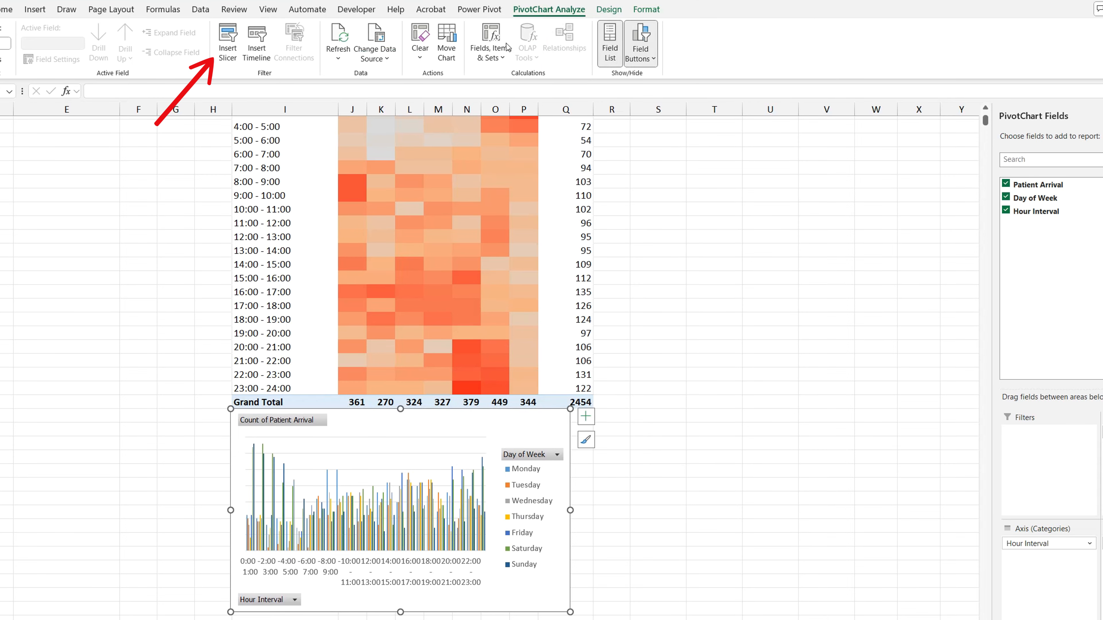
{"action": "left_click", "coordinate": [227, 44]}
{"action": "left_click", "coordinate": [333, 194]}
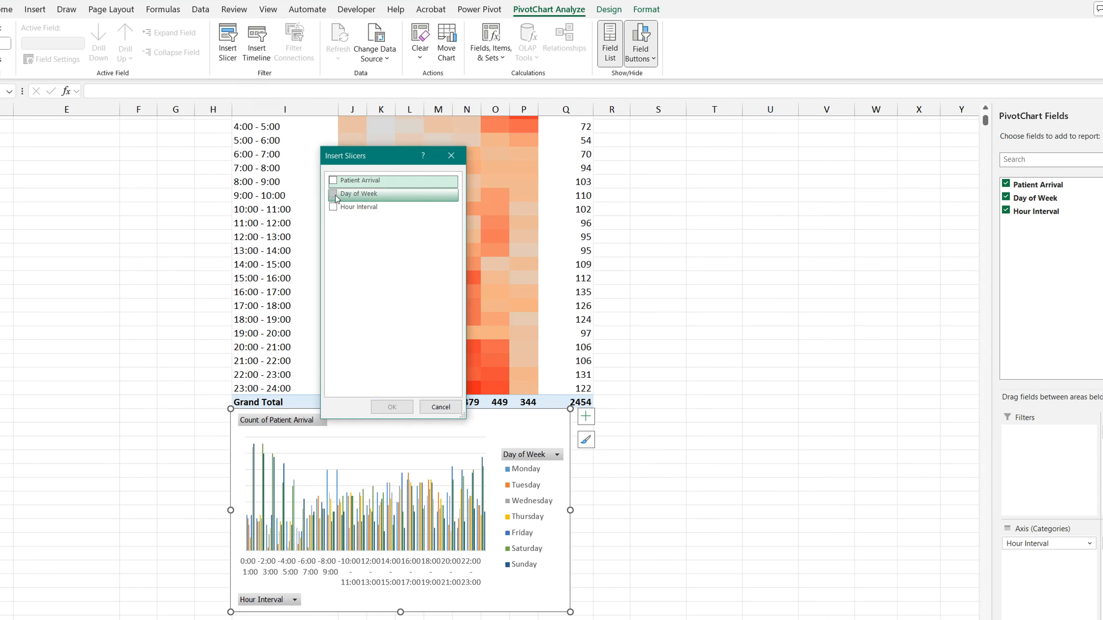
{"action": "left_click", "coordinate": [392, 407]}
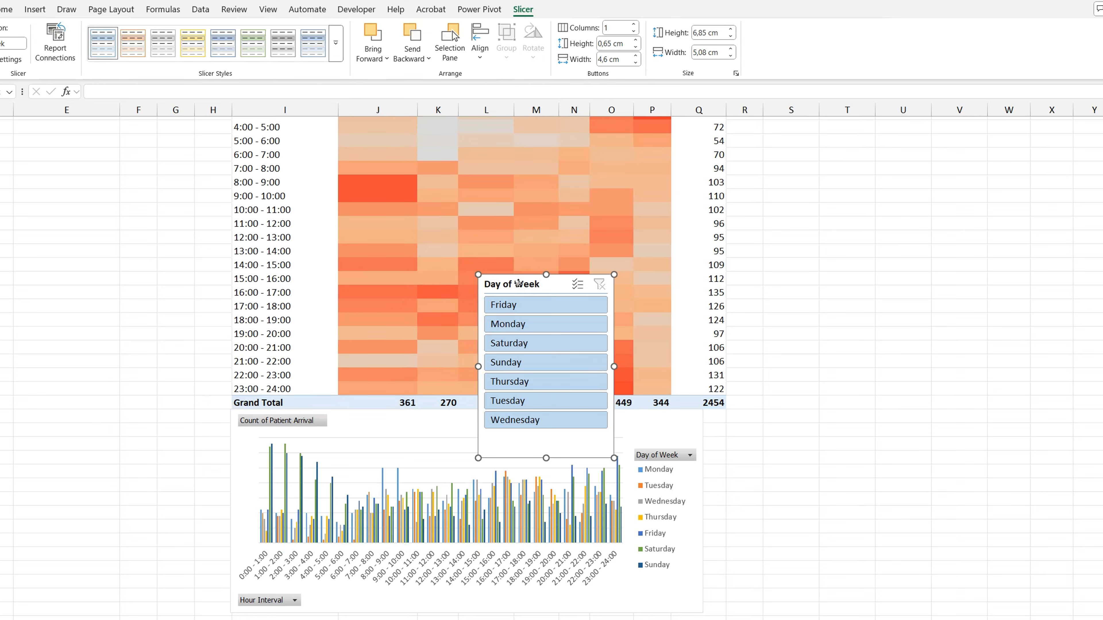
{"action": "left_click_drag", "start_coordinate": [518, 283], "coordinate": [117, 415]}
Step: Enlarge the PivotChart in height and width so its hour labels have room, and filter it to Monday with the slicer
{"action": "left_click", "coordinate": [630, 430]}
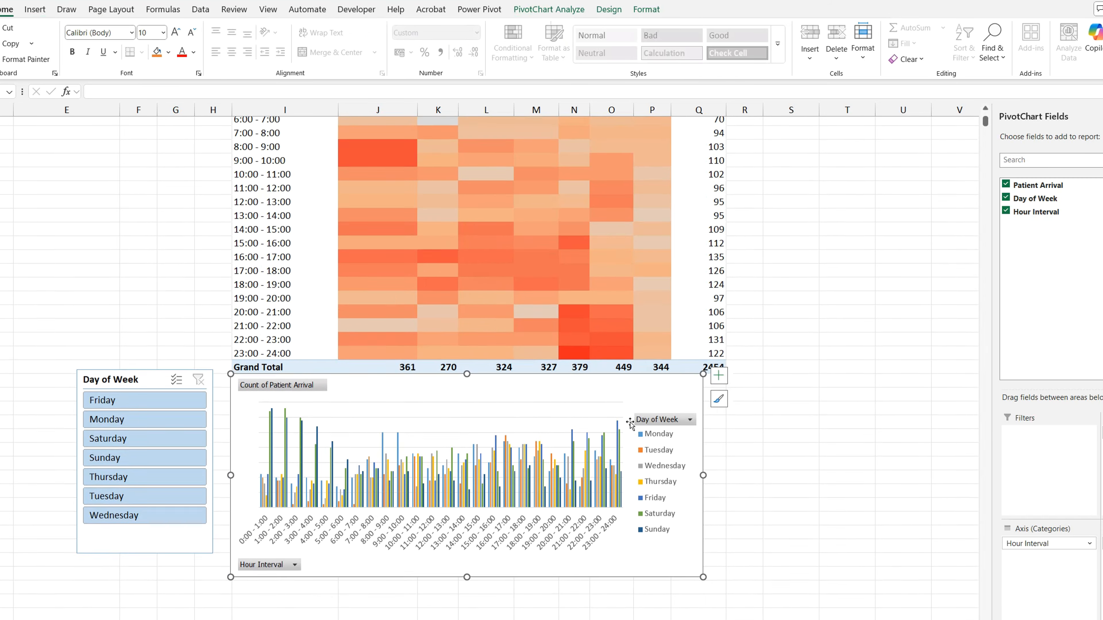
{"action": "scroll", "coordinate": [630, 424], "scroll_direction": "down", "scroll_amount": 2}
{"action": "left_click_drag", "start_coordinate": [703, 488], "coordinate": [838, 590]}
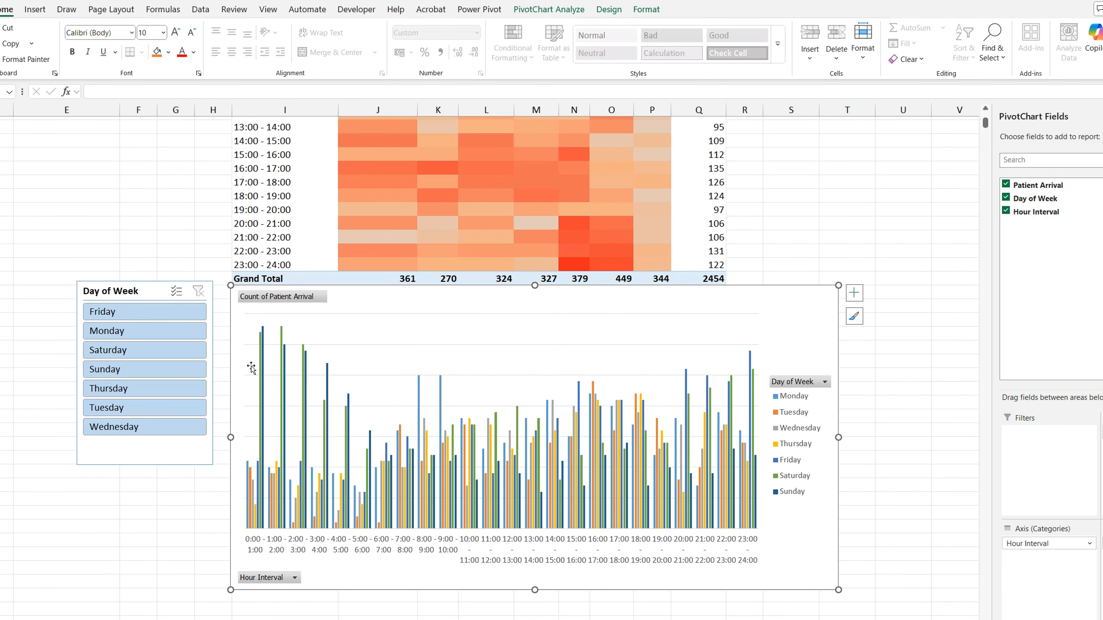
{"action": "left_click", "coordinate": [176, 333]}
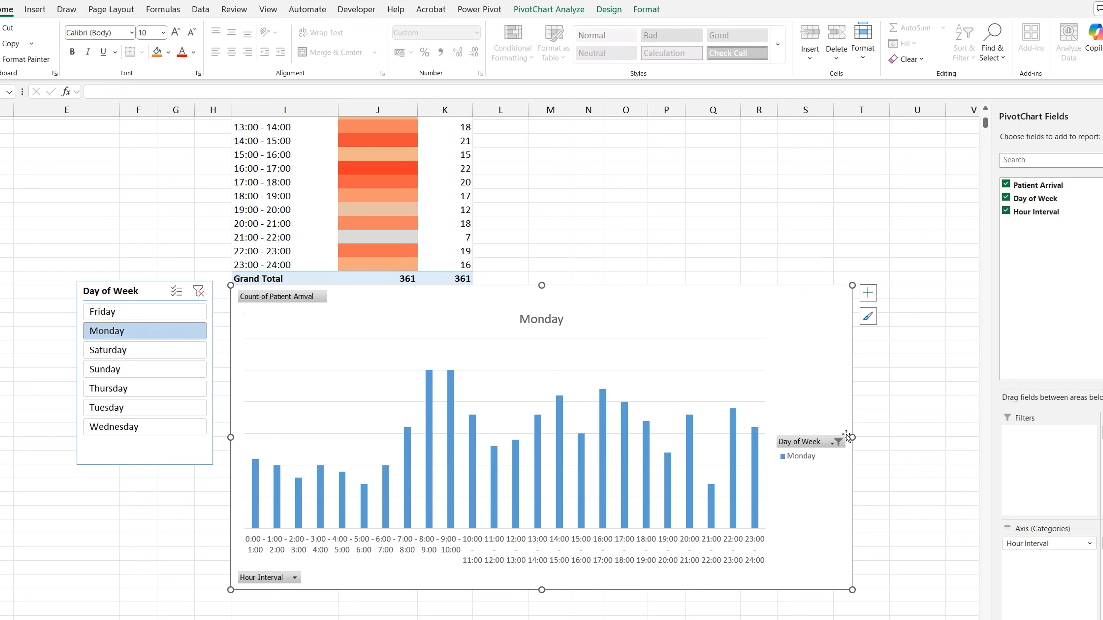
{"action": "left_click_drag", "start_coordinate": [854, 435], "coordinate": [936, 437]}
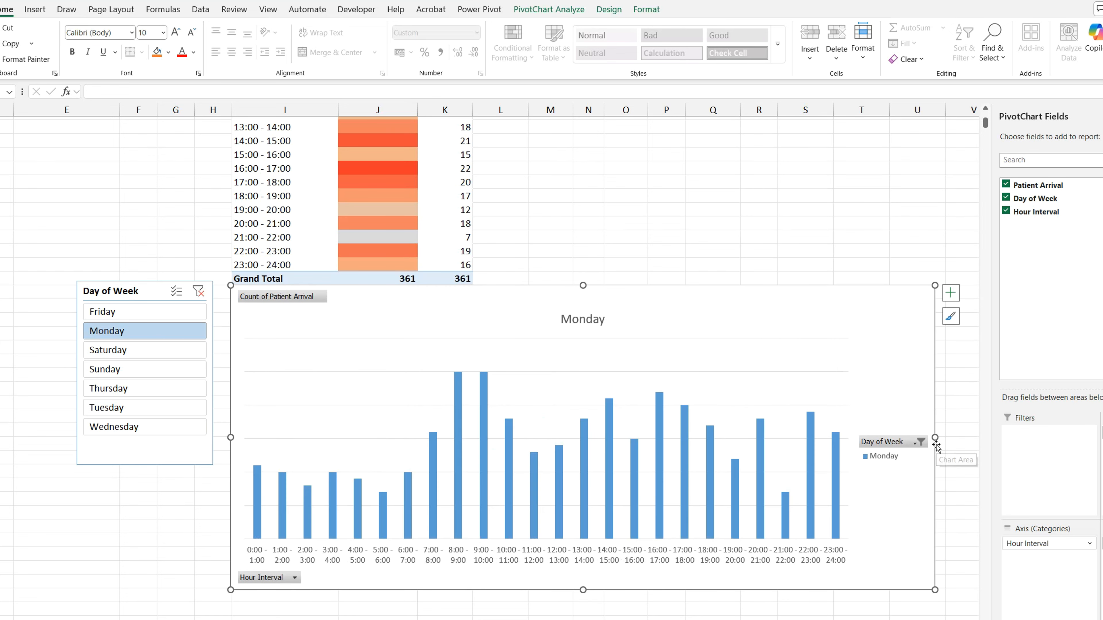
Step: Filter the data to Saturday, Sunday and Tuesday in turn with the Day of Week slicer, and clear the slicer's filter
{"action": "left_click", "coordinate": [120, 351]}
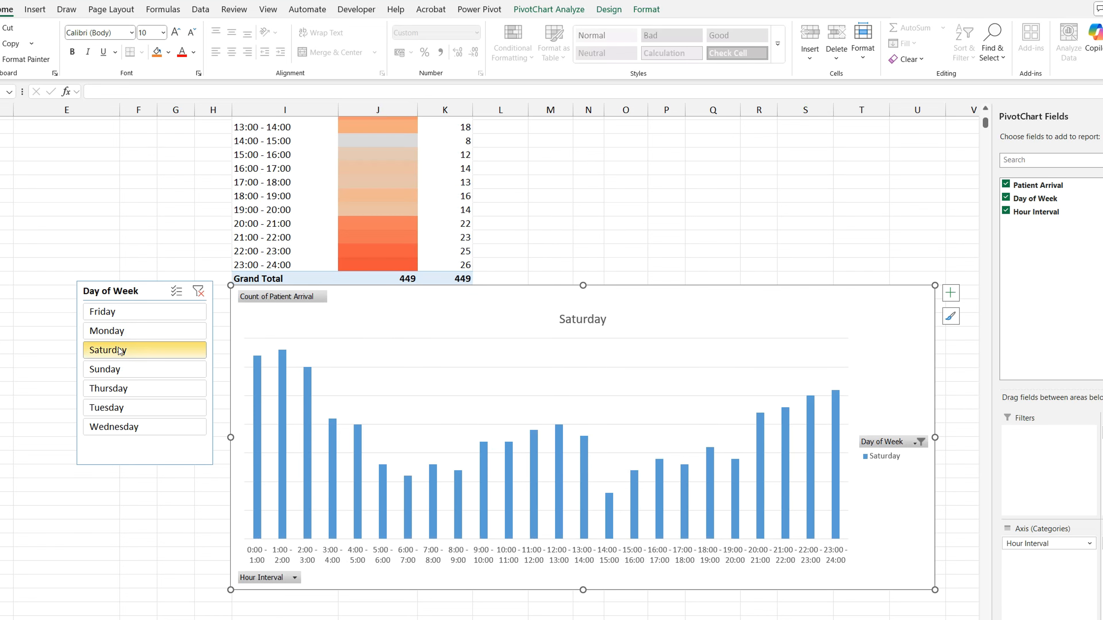
{"action": "left_click", "coordinate": [150, 373]}
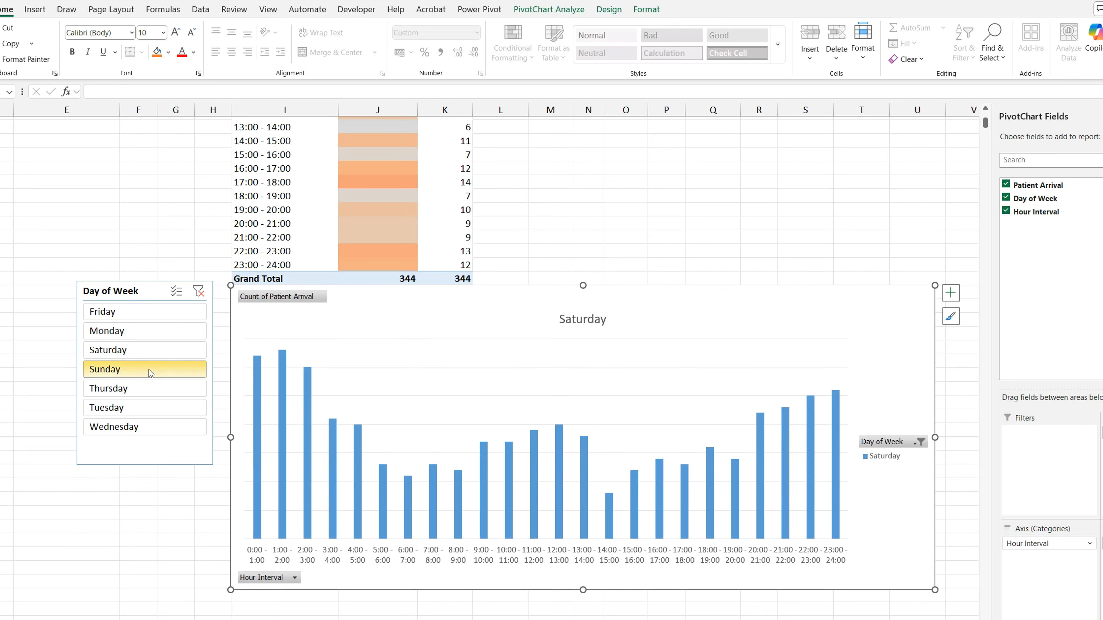
{"action": "left_click", "coordinate": [169, 408]}
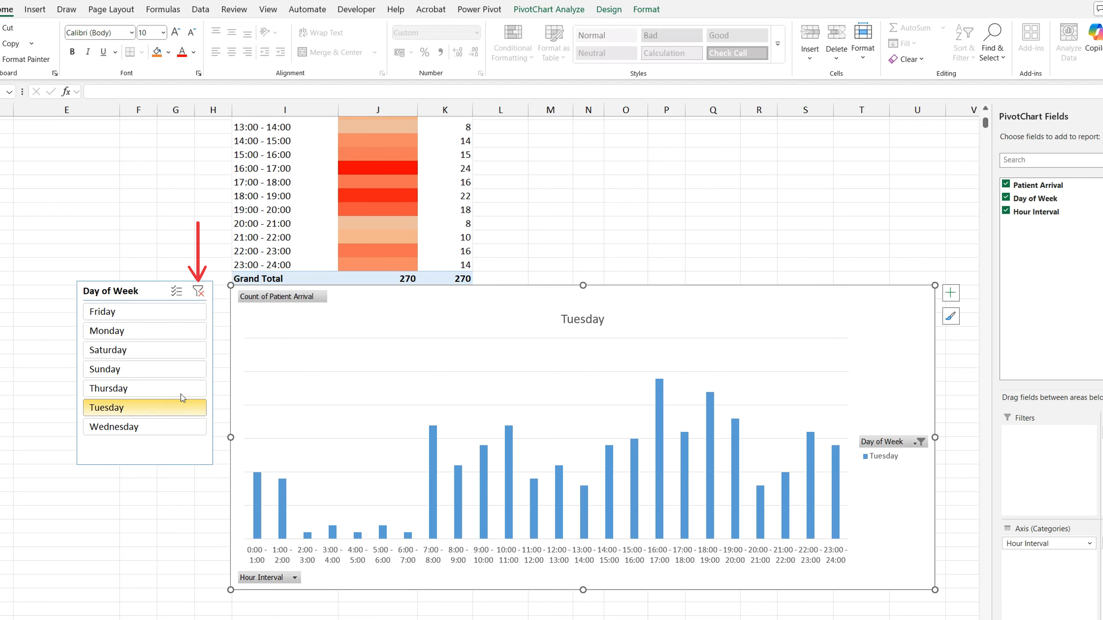
{"action": "left_click", "coordinate": [199, 292]}
Step: Give the weekday columns J to P of the heatmap an equal width and deselect them
{"action": "scroll", "coordinate": [203, 298], "scroll_direction": "up", "scroll_amount": 7}
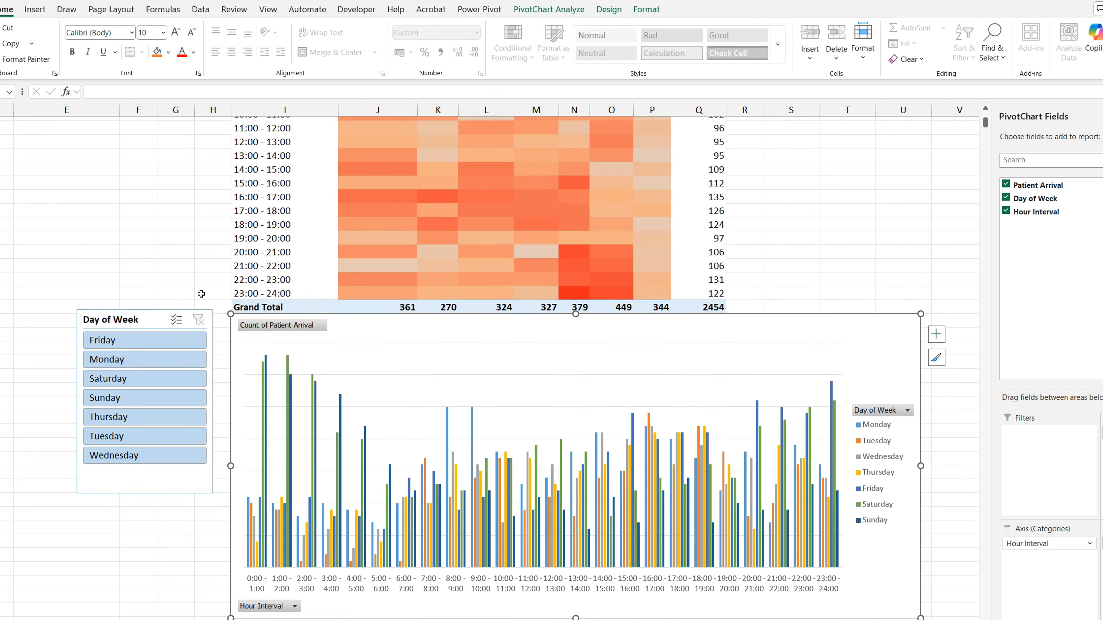
{"action": "left_click_drag", "start_coordinate": [384, 110], "coordinate": [636, 109]}
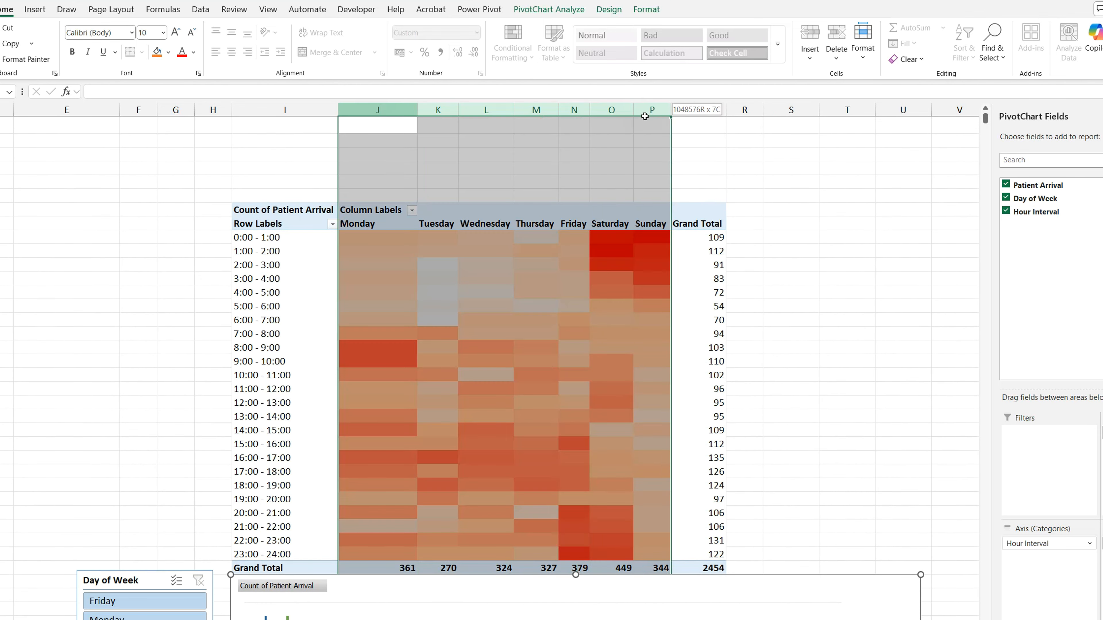
{"action": "left_click", "coordinate": [645, 123]}
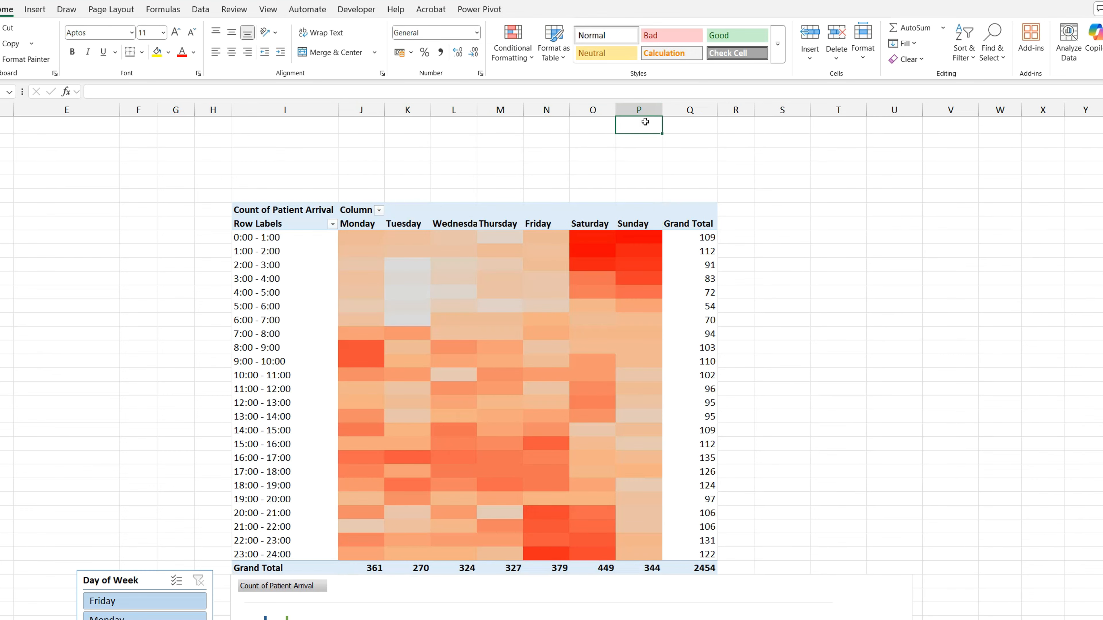